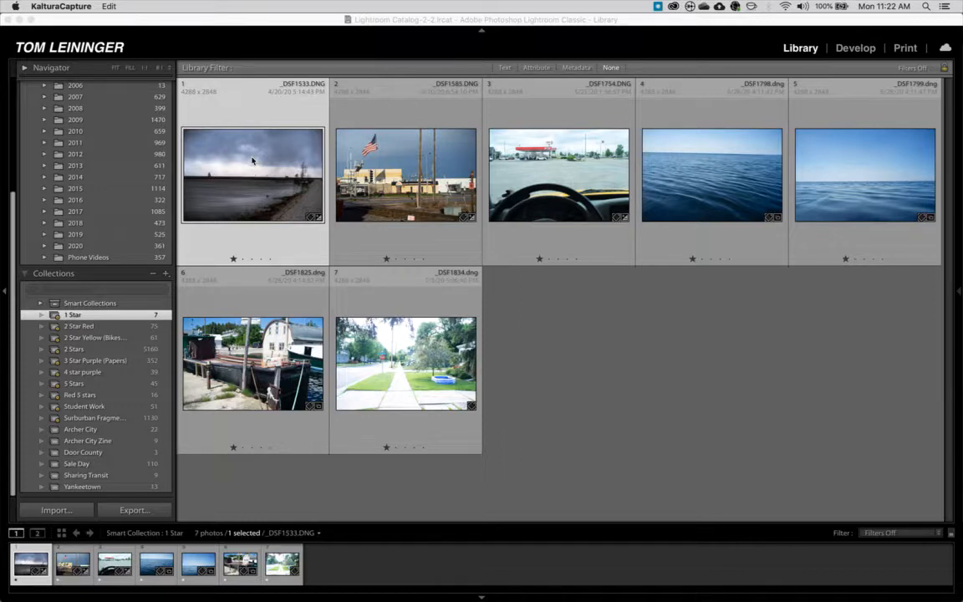
Step: Open the gas station photo _DSF1754.DNG for editing in the Develop module
{"action": "left_click", "coordinate": [571, 191]}
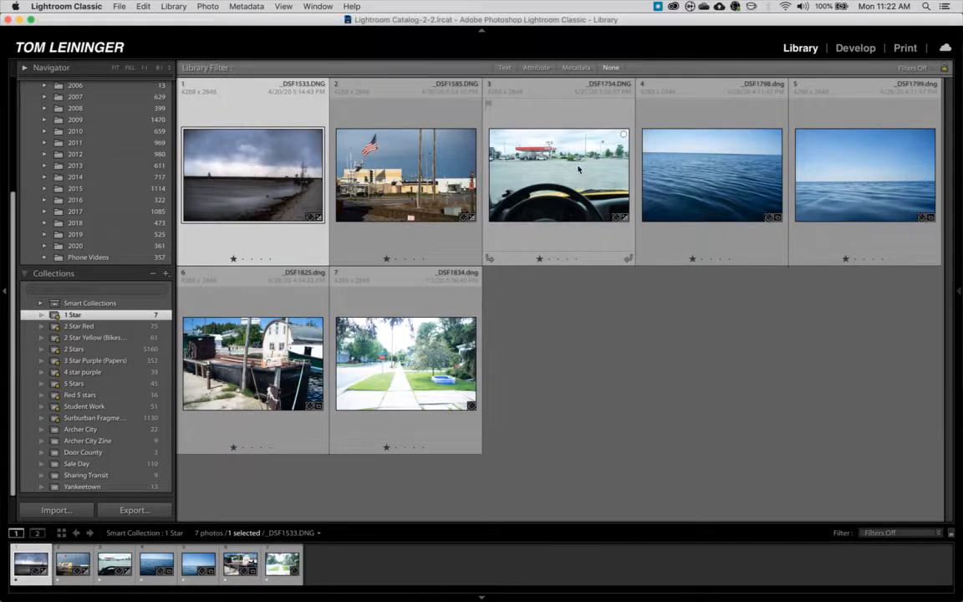
{"action": "double_click", "coordinate": [579, 169]}
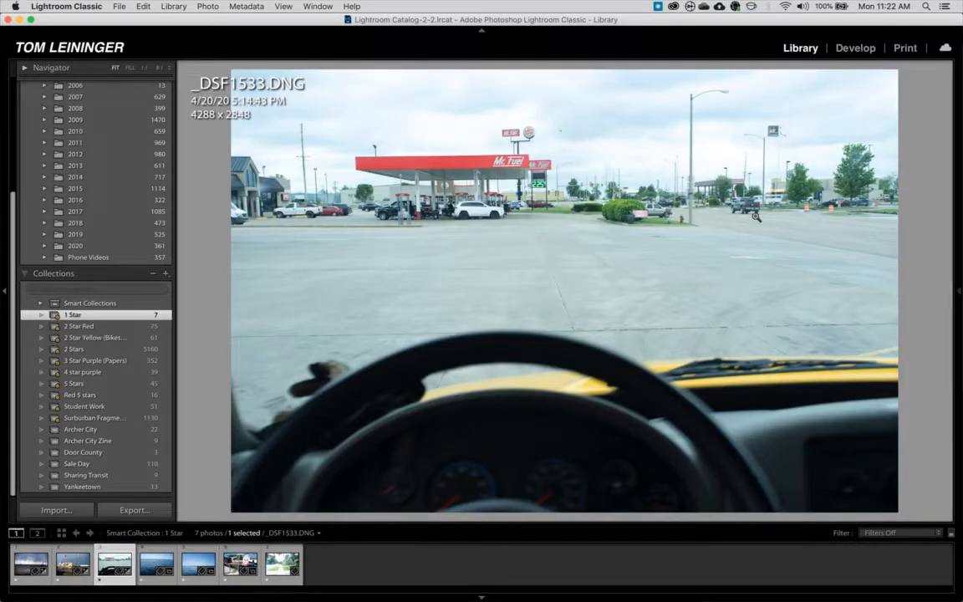
{"action": "left_click", "coordinate": [855, 48]}
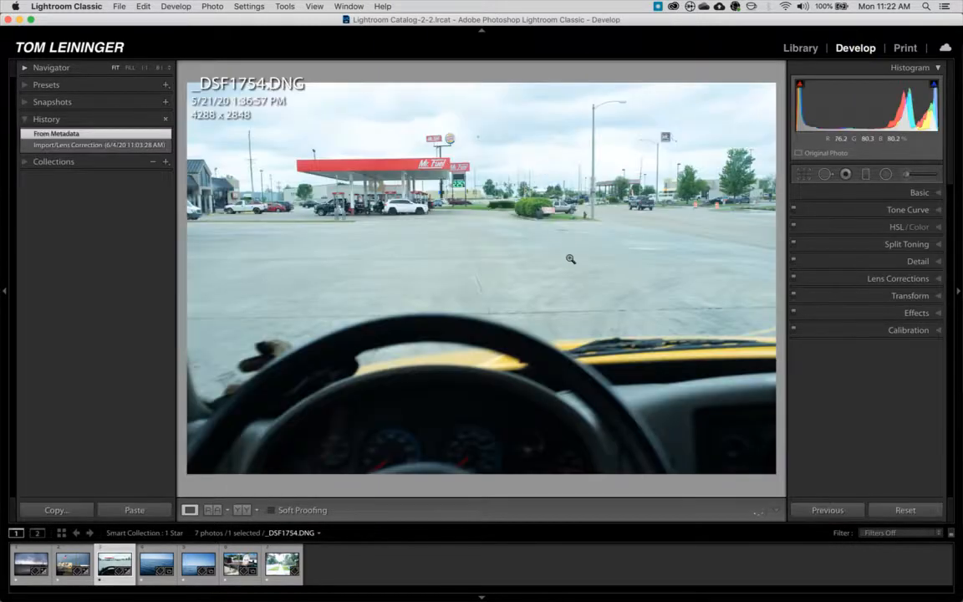
{"action": "left_click", "coordinate": [936, 193]}
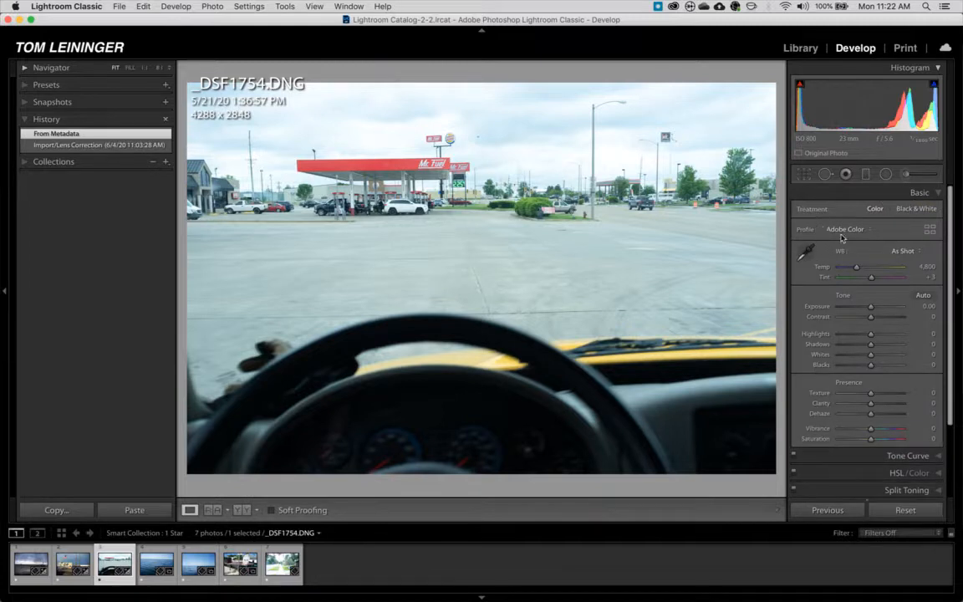
{"action": "left_click", "coordinate": [938, 193]}
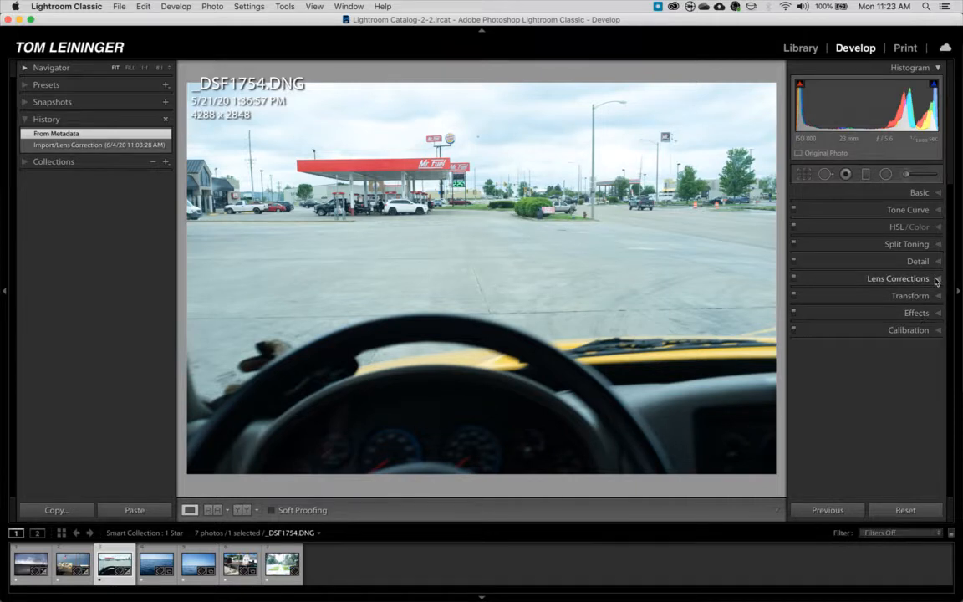
Step: Switch the lens profile corrections off and on again to compare their effect on the photo
{"action": "left_click", "coordinate": [936, 280]}
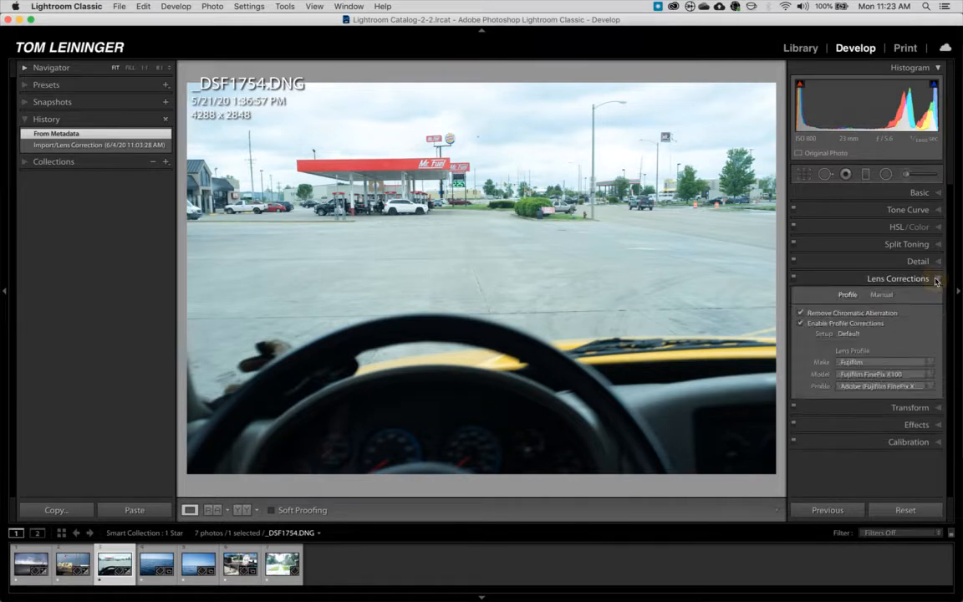
{"action": "left_click", "coordinate": [801, 324]}
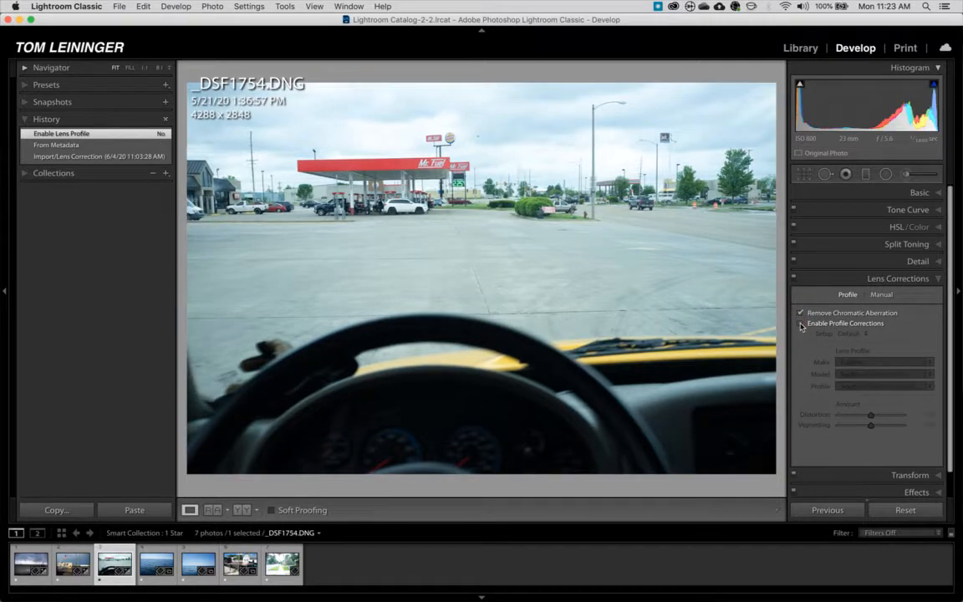
{"action": "left_click", "coordinate": [800, 325]}
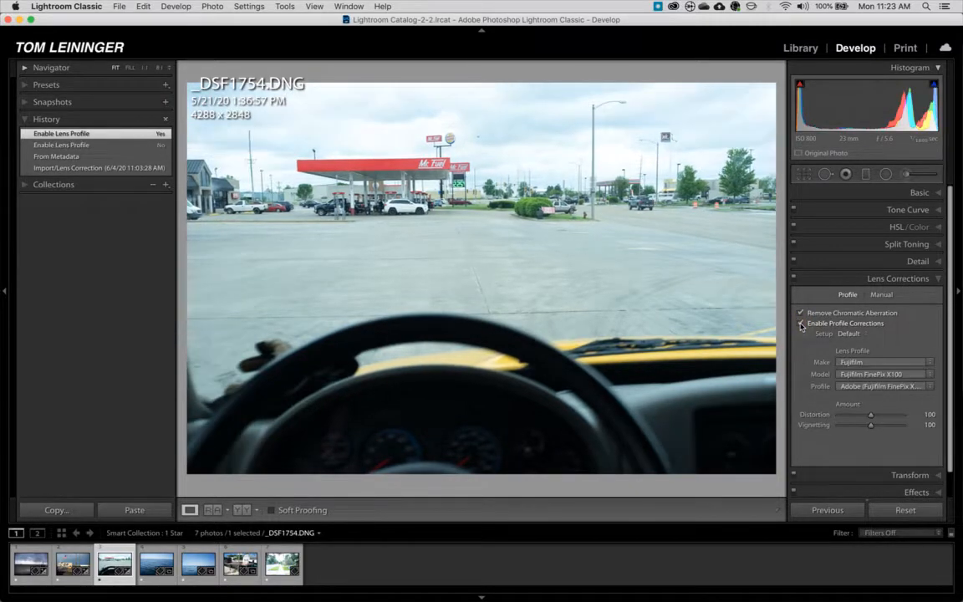
{"action": "left_click", "coordinate": [938, 281]}
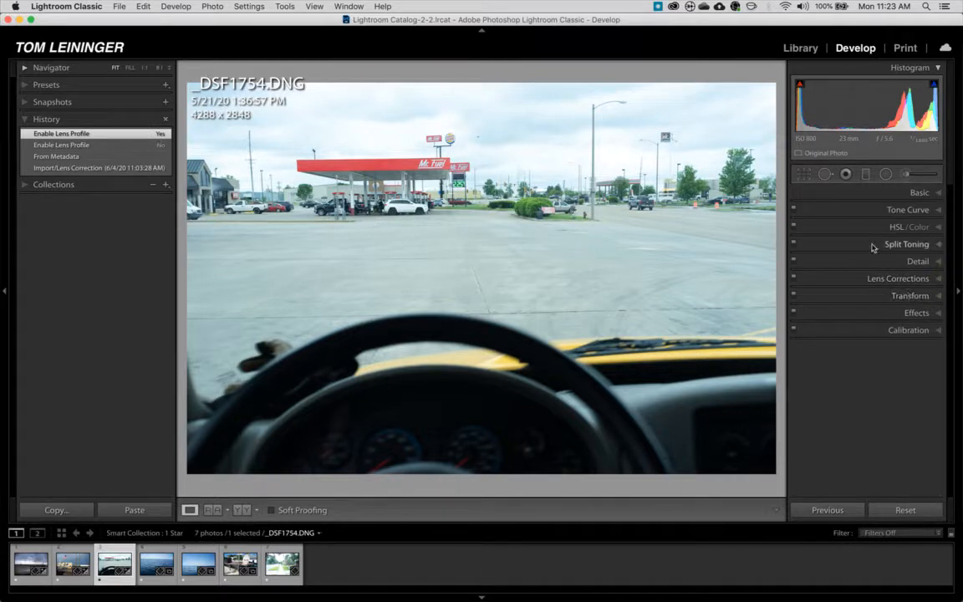
Step: Set the white balance from a neutral sample on the parking lot pavement and cool the temperature to 5,032
{"action": "left_click", "coordinate": [927, 193]}
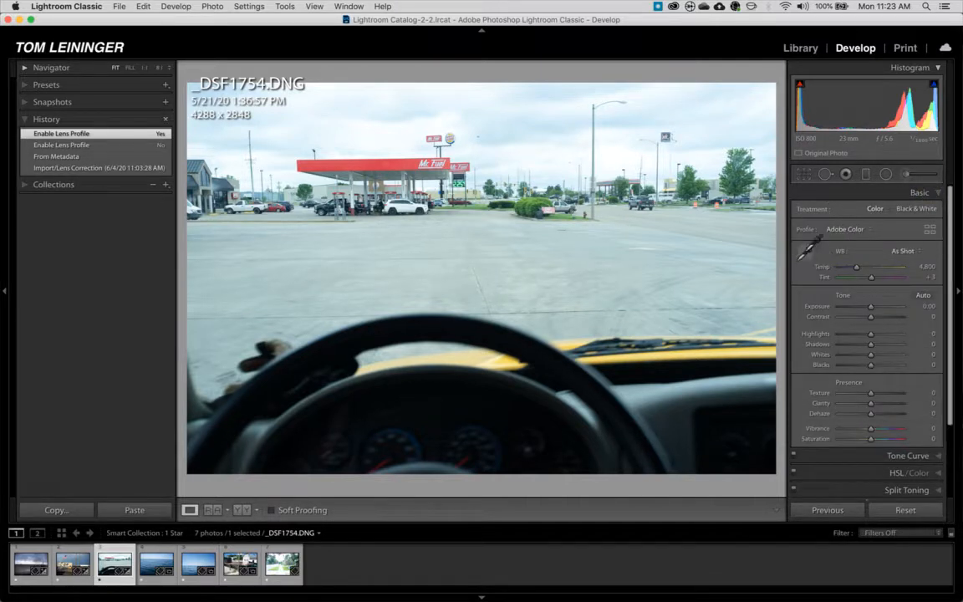
{"action": "left_click", "coordinate": [804, 251]}
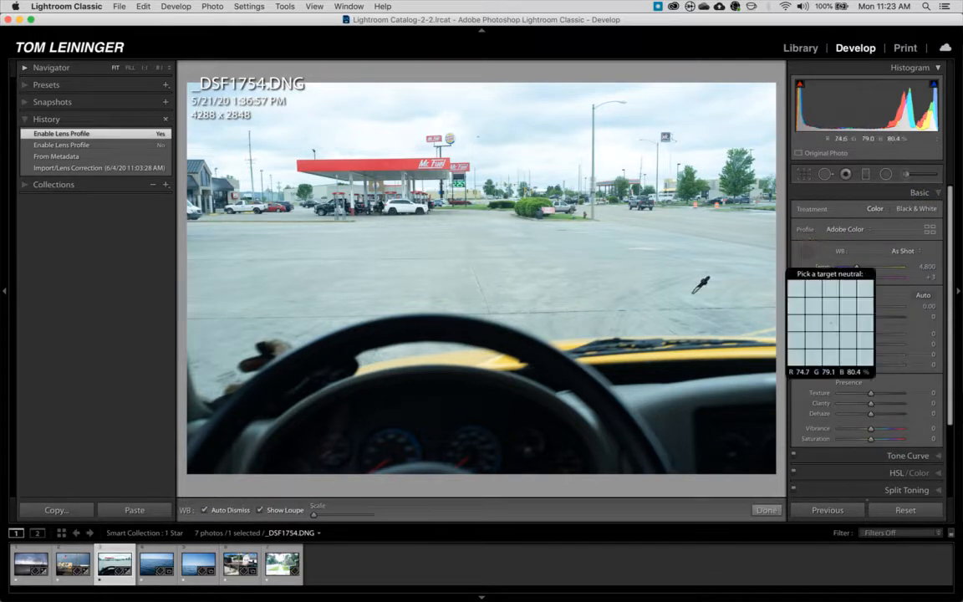
{"action": "left_click", "coordinate": [655, 271]}
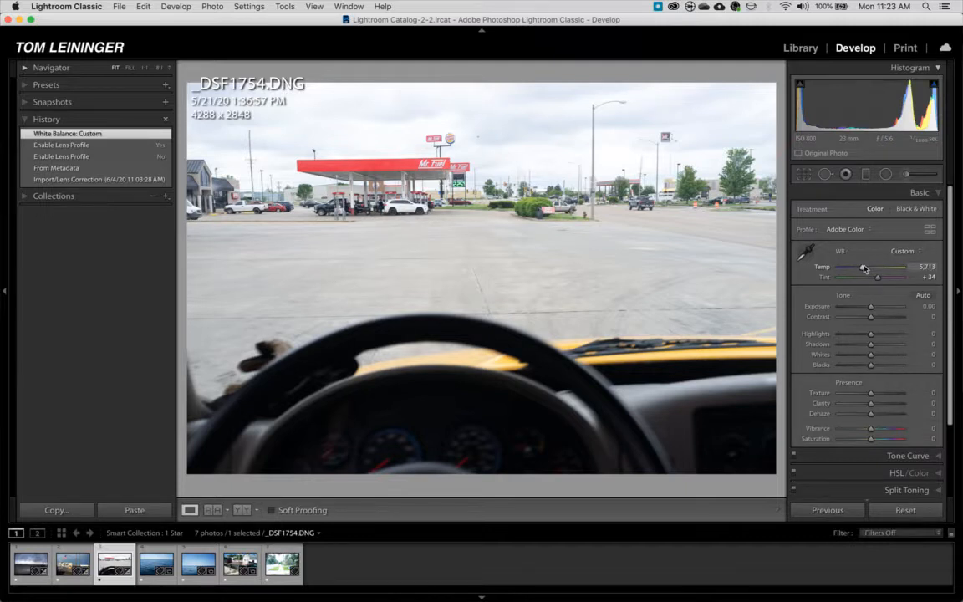
{"action": "left_click_drag", "start_coordinate": [864, 267], "coordinate": [859, 269]}
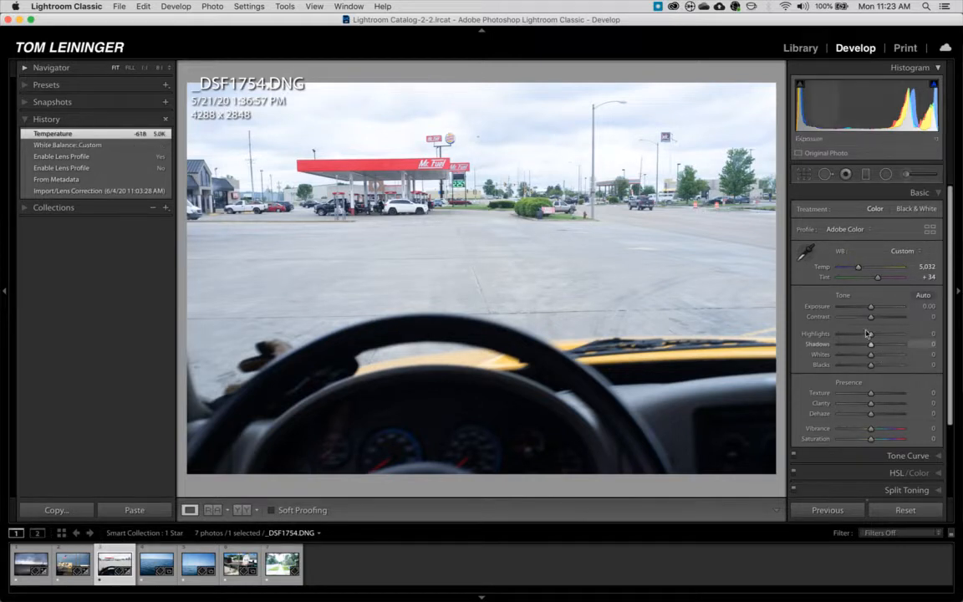
Step: Set Contrast to +45, Blacks to +38 and Shadows to +95 for the whole photo
{"action": "left_click_drag", "start_coordinate": [873, 318], "coordinate": [887, 318]}
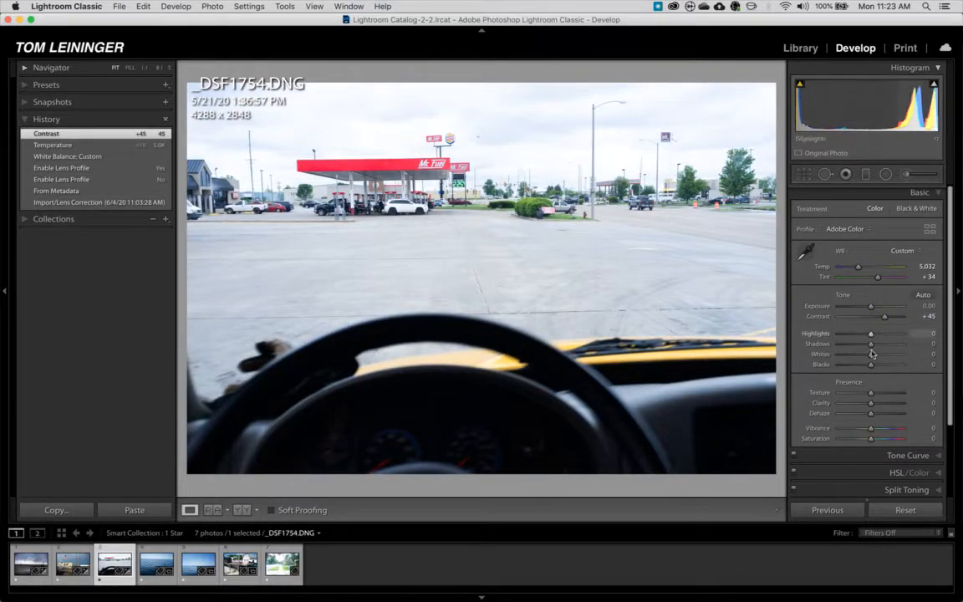
{"action": "left_click_drag", "start_coordinate": [870, 365], "coordinate": [836, 368]}
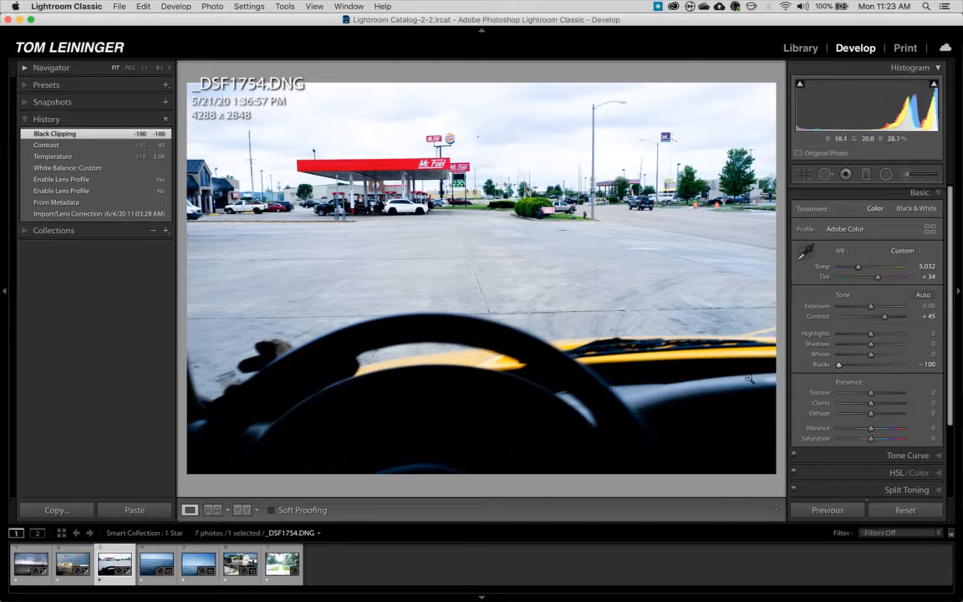
{"action": "left_click_drag", "start_coordinate": [835, 363], "coordinate": [879, 368]}
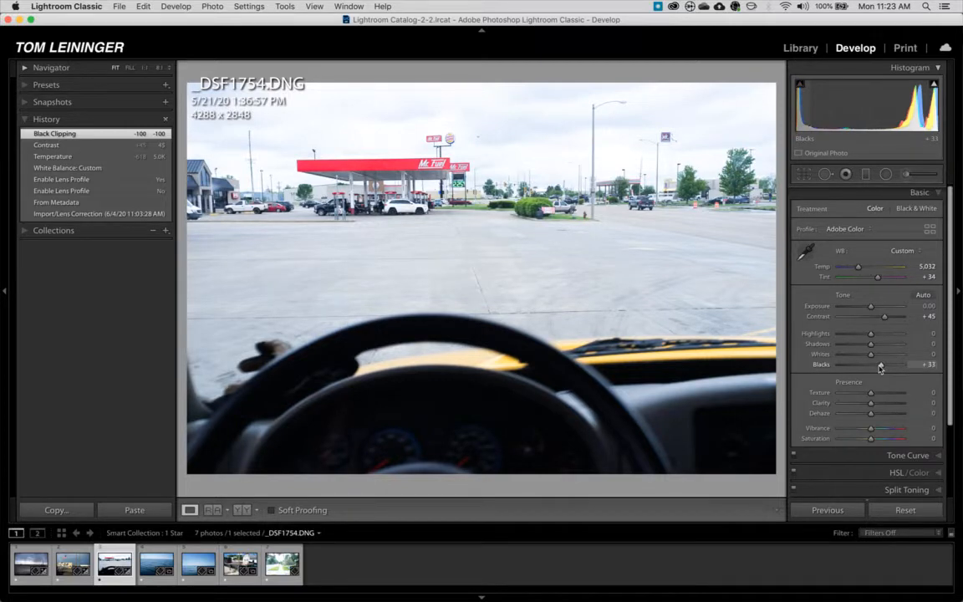
{"action": "left_click_drag", "start_coordinate": [882, 368], "coordinate": [902, 347]}
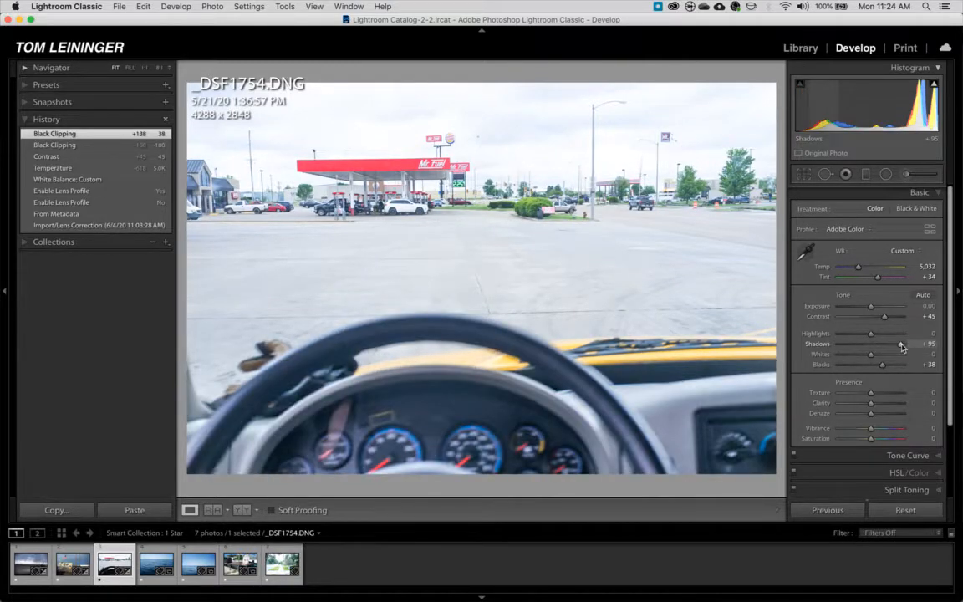
Step: Inspect the dashboard up close, set Shadows to +48 and compare with the history state before the white balance change
{"action": "left_click", "coordinate": [458, 436]}
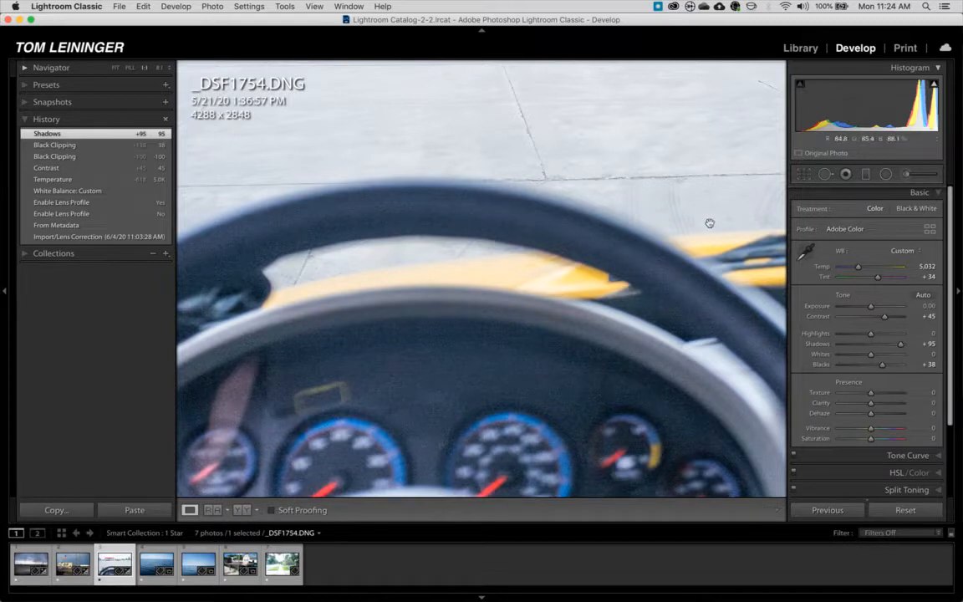
{"action": "left_click", "coordinate": [621, 144]}
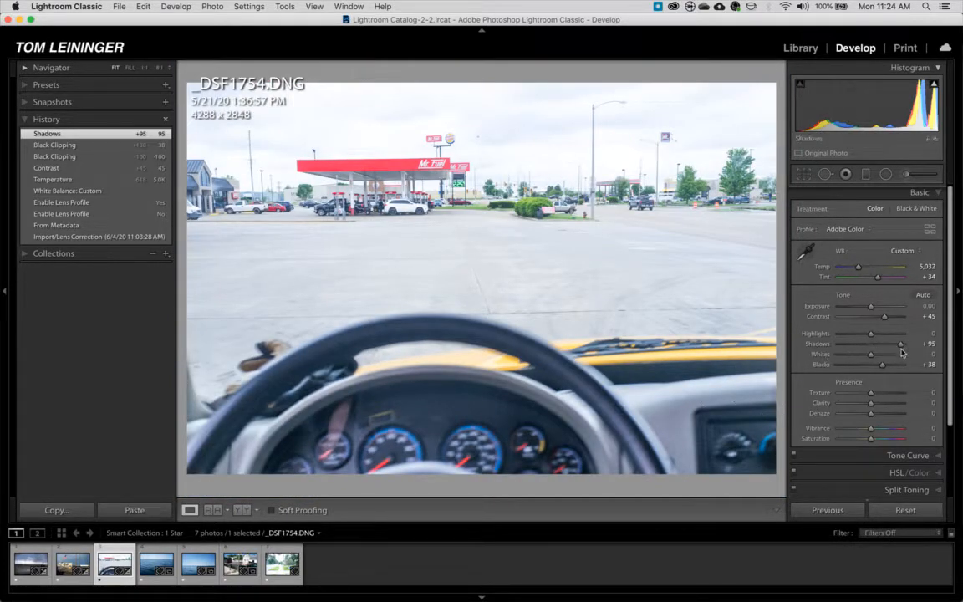
{"action": "left_click_drag", "start_coordinate": [903, 346], "coordinate": [888, 346]}
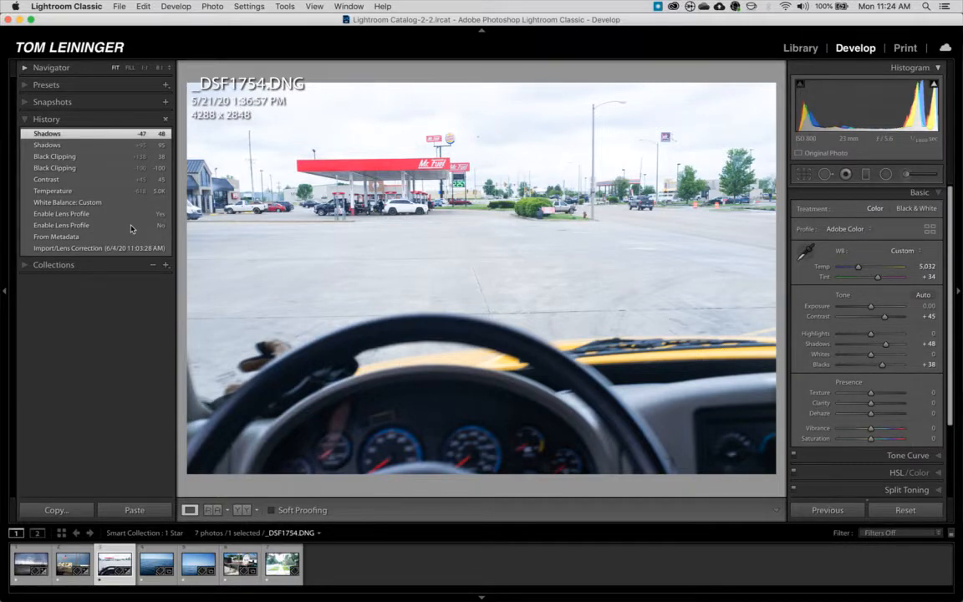
{"action": "left_click", "coordinate": [51, 214]}
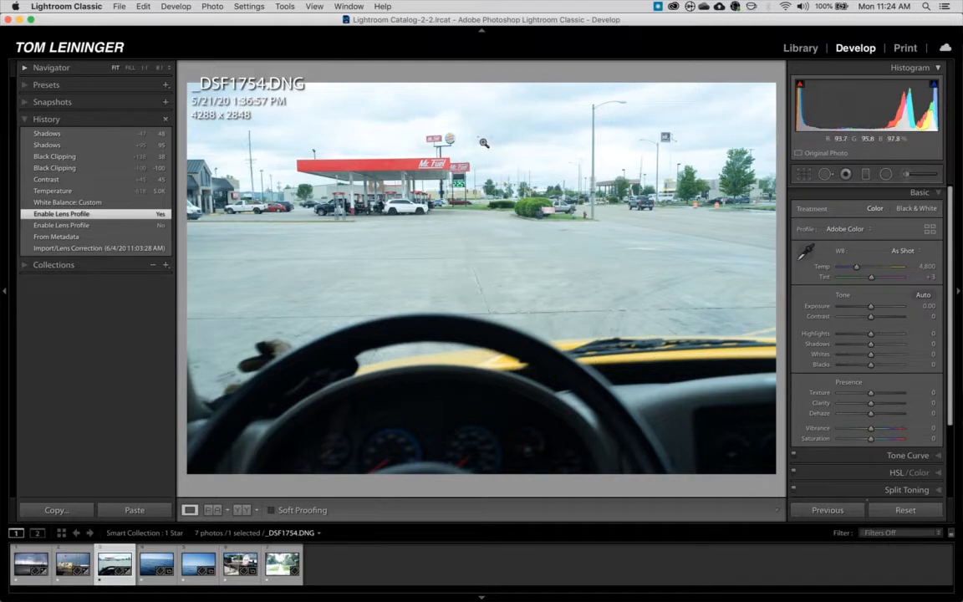
{"action": "left_click", "coordinate": [47, 135]}
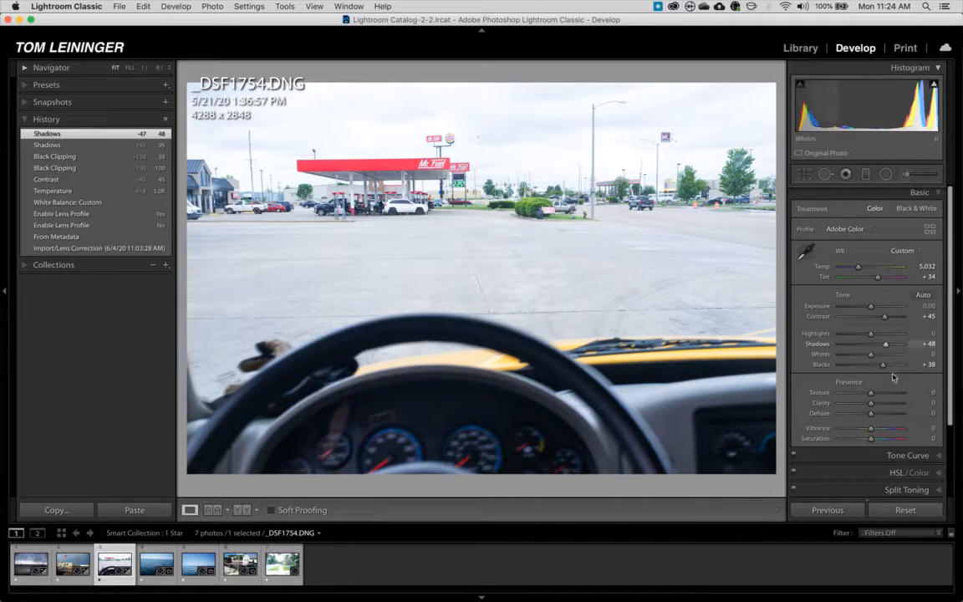
Step: Set Clarity to +24, Dehaze to +21 and Saturation to -10
{"action": "left_click_drag", "start_coordinate": [873, 407], "coordinate": [877, 414]}
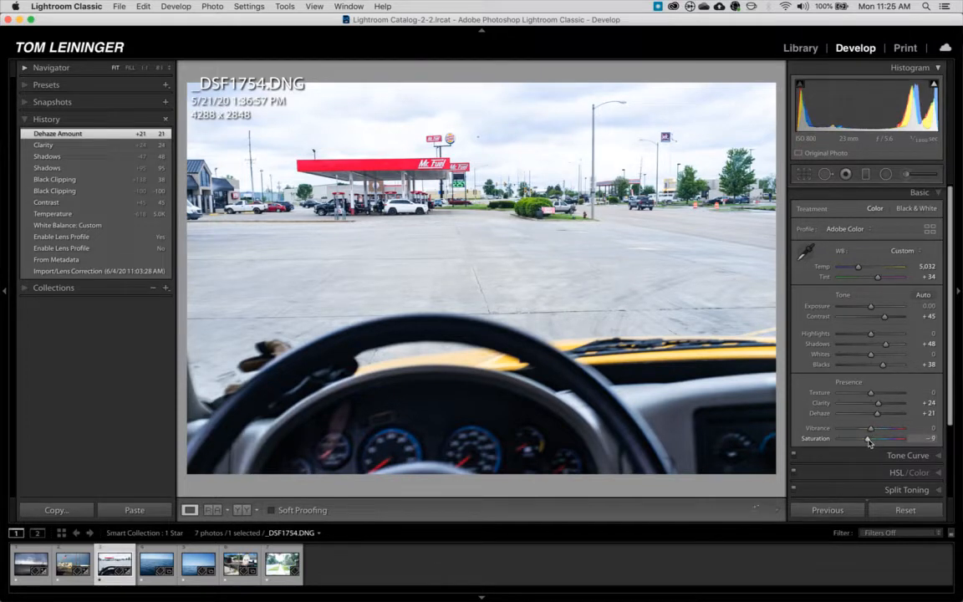
{"action": "left_click_drag", "start_coordinate": [868, 442], "coordinate": [870, 439]}
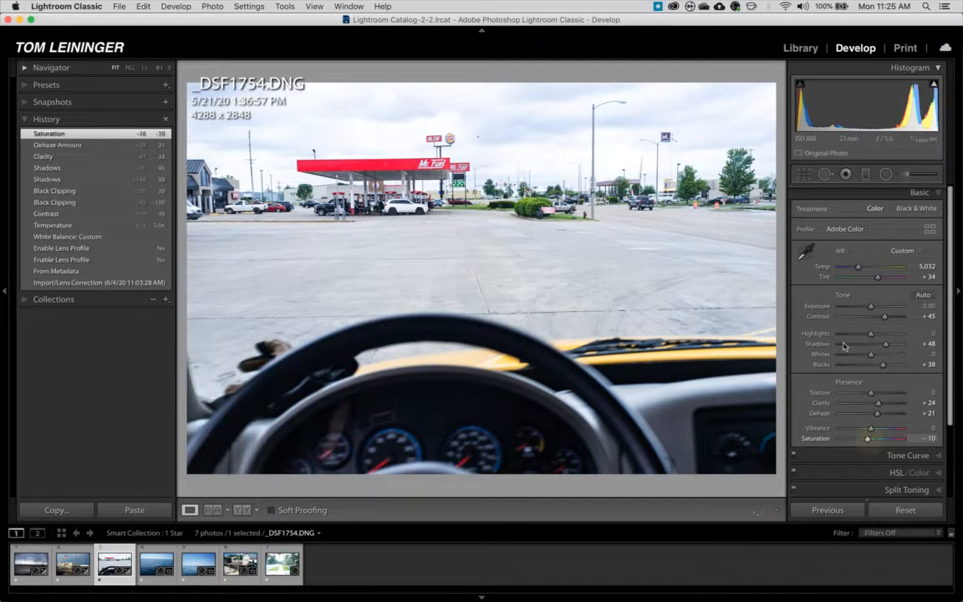
Step: Add a horizontal graduated filter with Exposure -0.68 that fades from the top of the sky down to the dashboard
{"action": "left_click", "coordinate": [866, 174]}
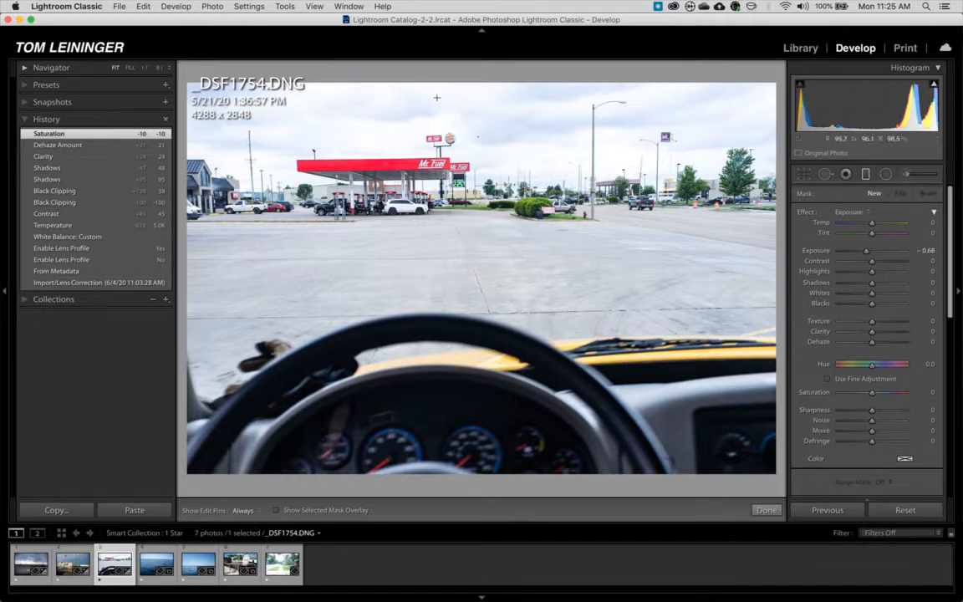
{"action": "left_click_drag", "start_coordinate": [456, 85], "coordinate": [453, 301]}
{"action": "left_click_drag", "start_coordinate": [405, 296], "coordinate": [505, 466]}
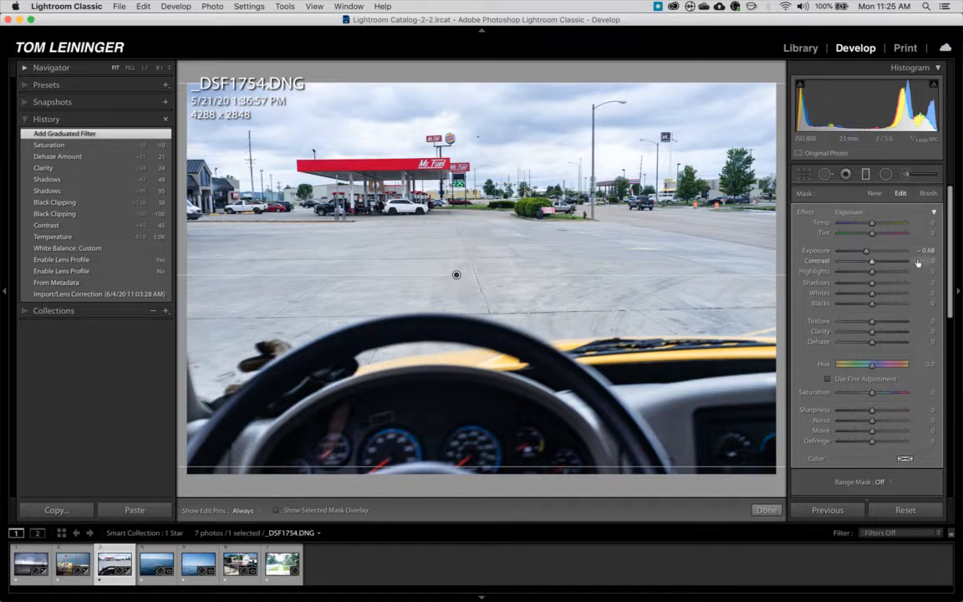
Step: Set the graduated filter's Exposure to -1.52, Contrast to 53, Highlights to -60, Whites to -35 and Blacks to -27
{"action": "left_click_drag", "start_coordinate": [864, 252], "coordinate": [860, 253]}
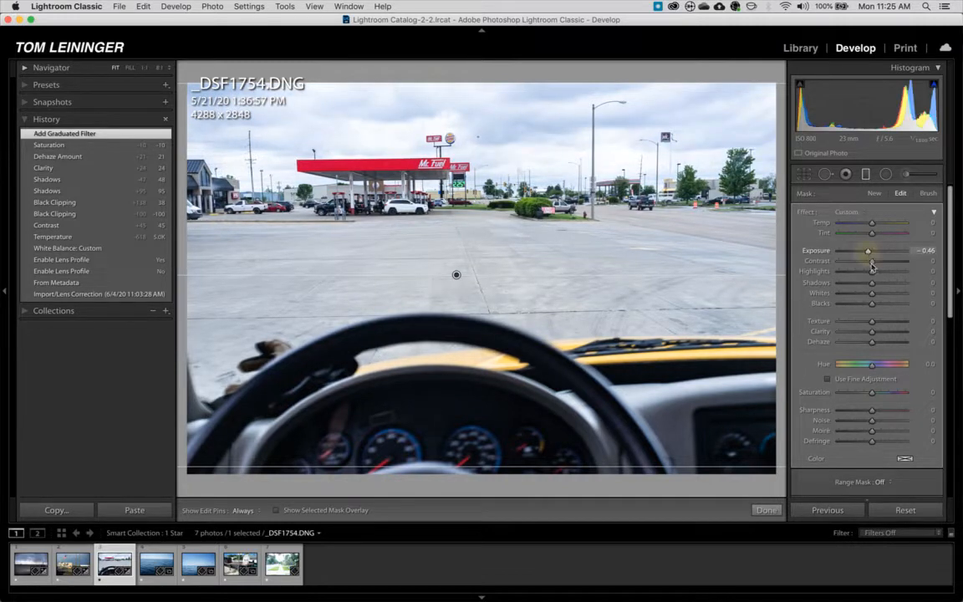
{"action": "left_click_drag", "start_coordinate": [873, 274], "coordinate": [853, 274]}
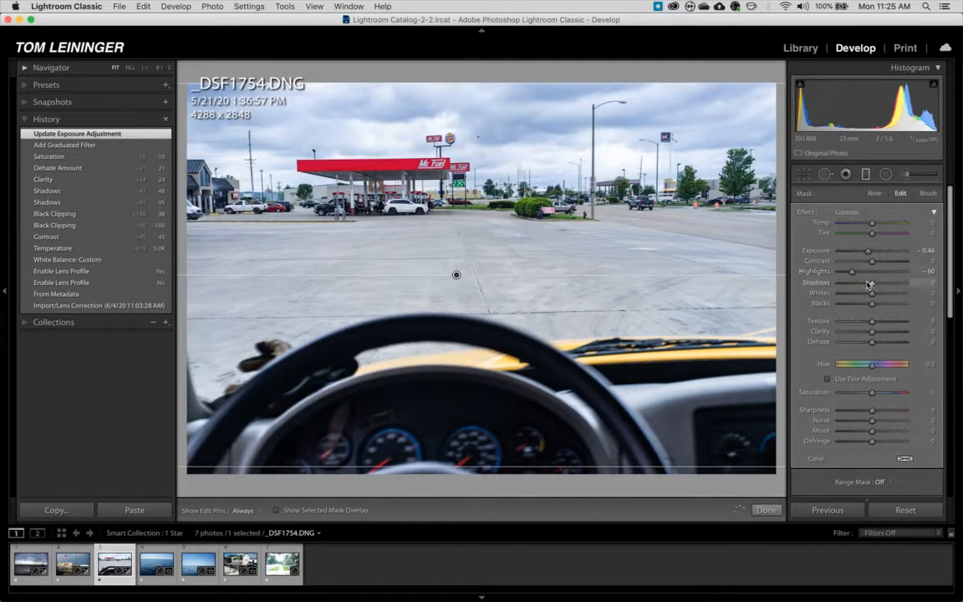
{"action": "mouse_move", "coordinate": [871, 295]}
{"action": "left_mouse_down"}
{"action": "mouse_move", "coordinate": [858, 295]}
{"action": "mouse_move", "coordinate": [863, 306]}
{"action": "left_mouse_up"}
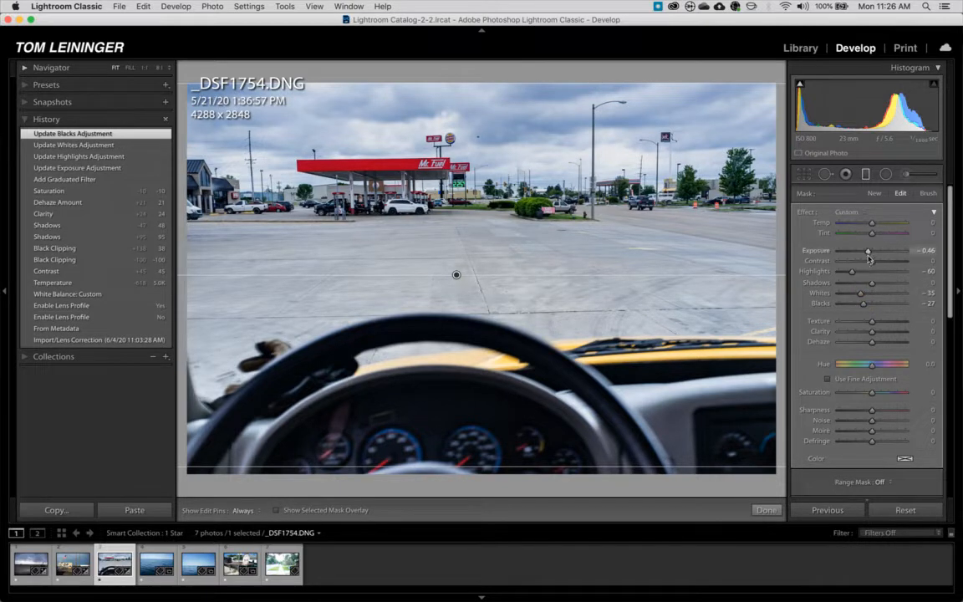
{"action": "mouse_move", "coordinate": [874, 263]}
{"action": "left_mouse_down"}
{"action": "mouse_move", "coordinate": [889, 261]}
{"action": "mouse_move", "coordinate": [859, 256]}
{"action": "left_mouse_up"}
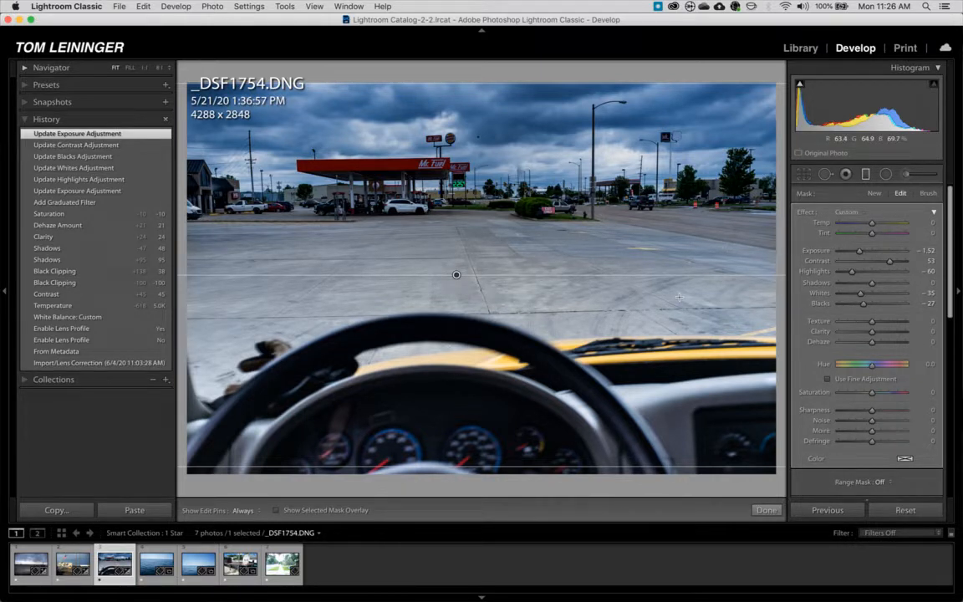
{"action": "left_click_drag", "start_coordinate": [679, 291], "coordinate": [684, 313]}
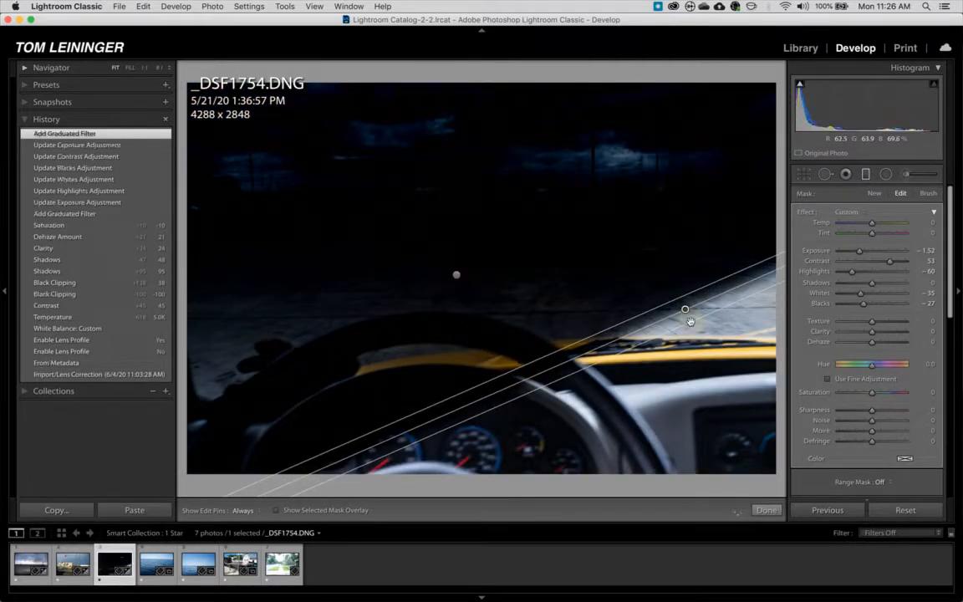
{"action": "key", "text": "Delete"}
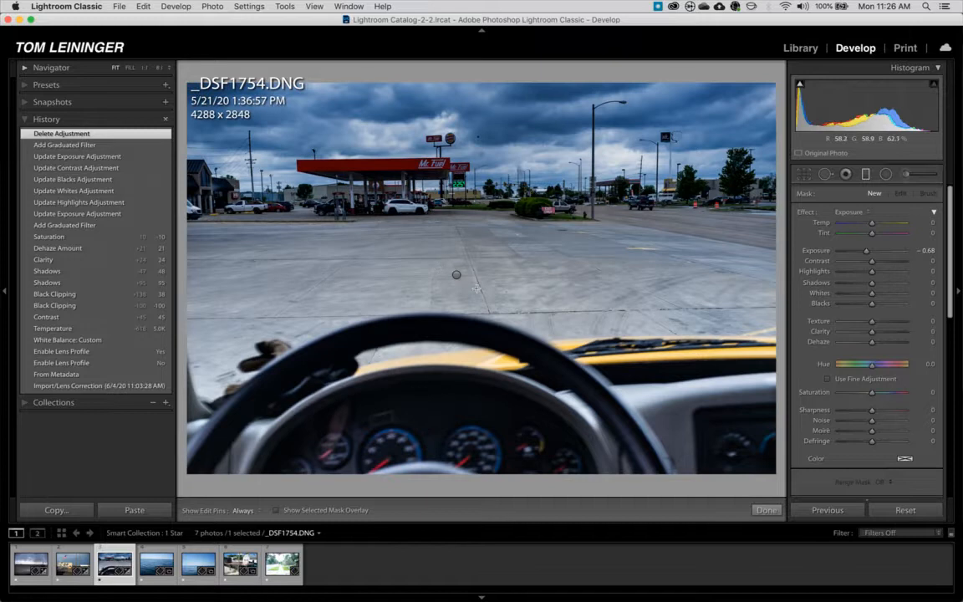
{"action": "left_click", "coordinate": [458, 276]}
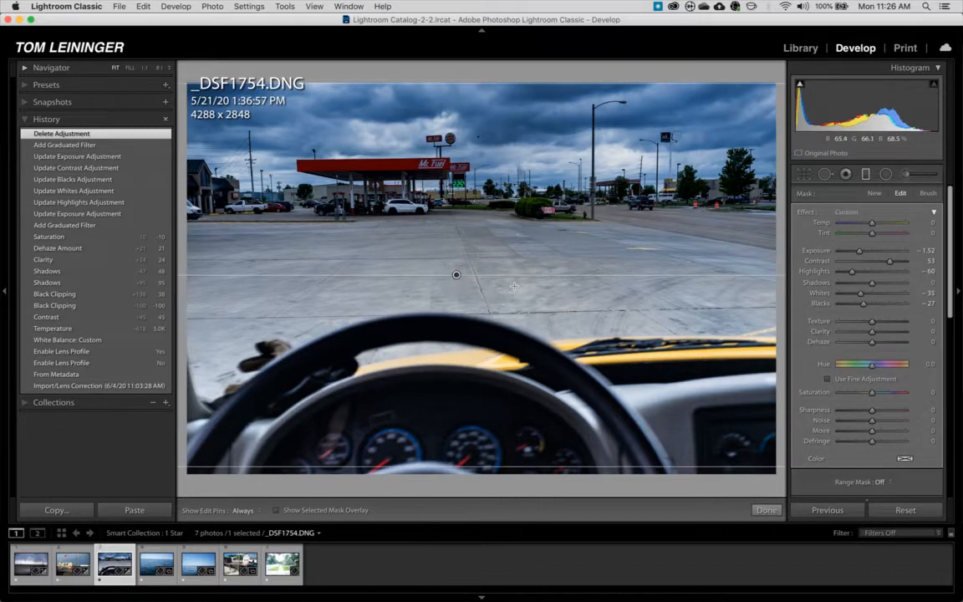
{"action": "left_click_drag", "start_coordinate": [515, 291], "coordinate": [514, 292]}
{"action": "key", "text": "Delete"}
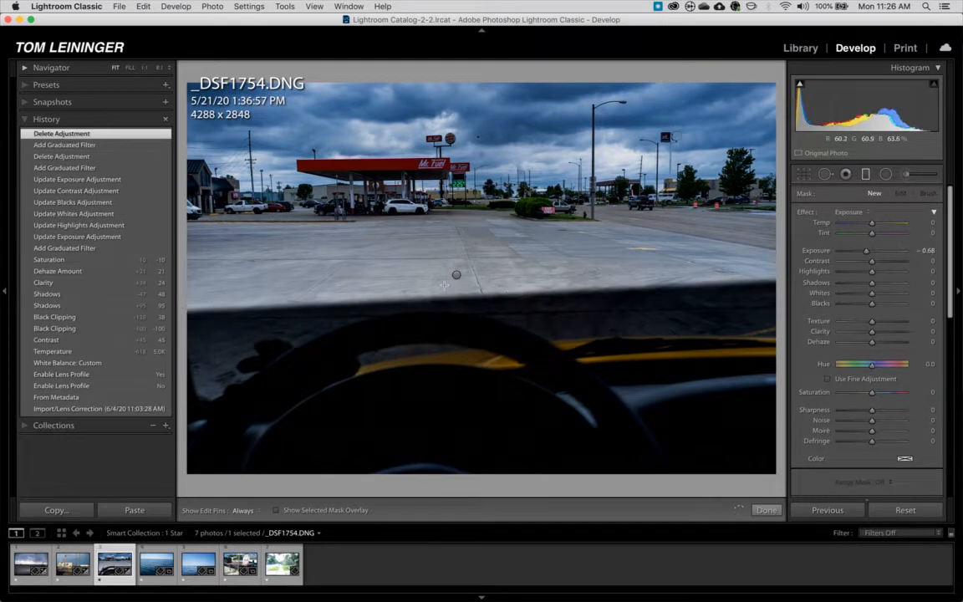
Step: Move the sky's graduated filter up so its center sits at the far edge of the parking lot
{"action": "left_click", "coordinate": [457, 274]}
{"action": "left_click_drag", "start_coordinate": [456, 274], "coordinate": [454, 225]}
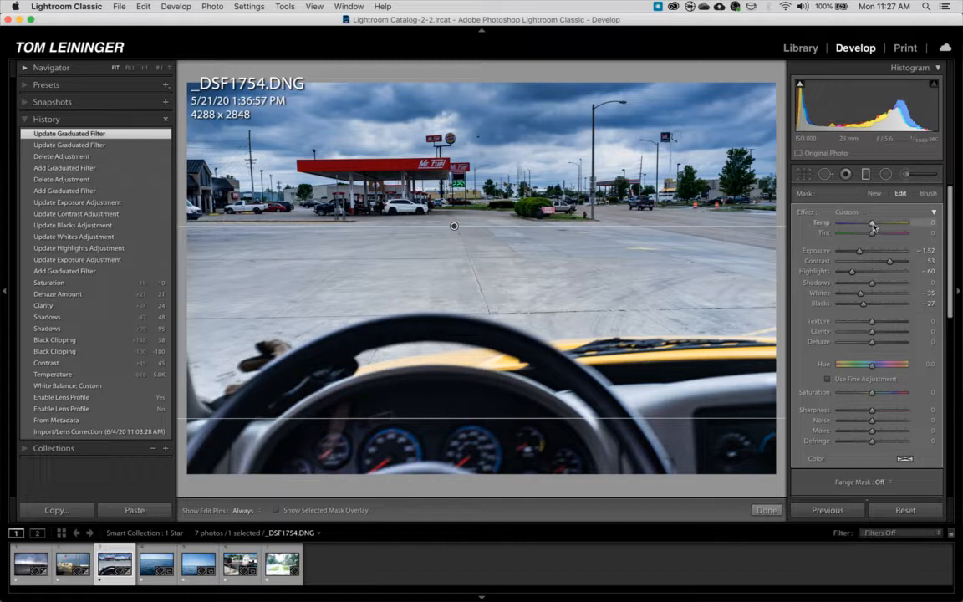
Step: Try a warmer Temp of 53 on the sky's graduated filter and set it back to 0
{"action": "left_click_drag", "start_coordinate": [876, 226], "coordinate": [888, 225]}
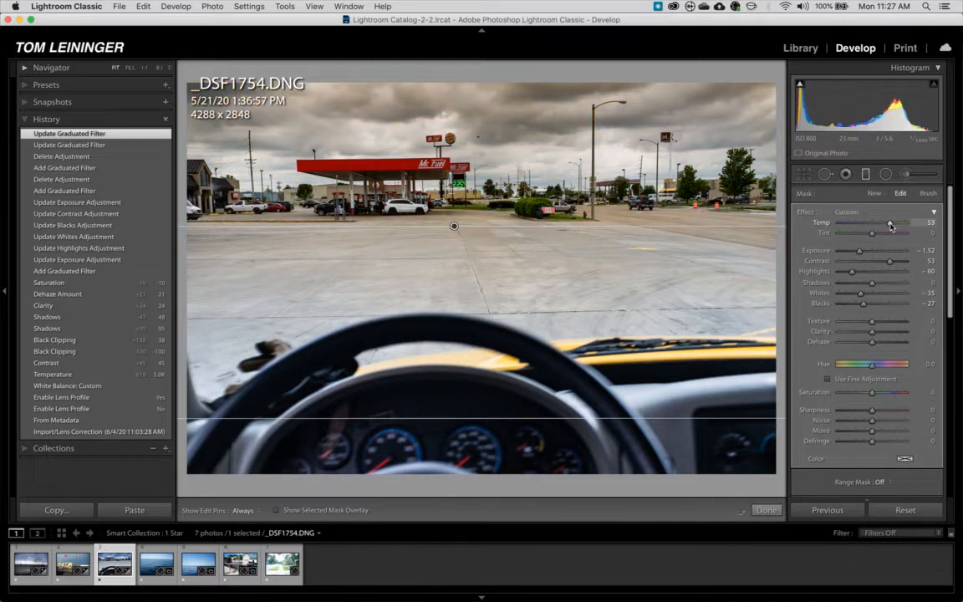
{"action": "left_click_drag", "start_coordinate": [889, 226], "coordinate": [876, 225]}
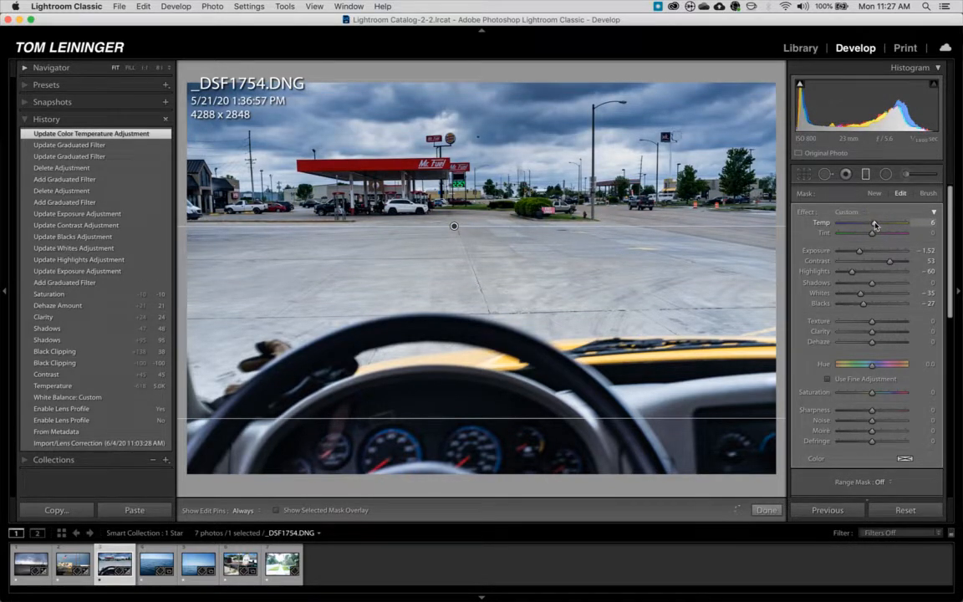
{"action": "left_click", "coordinate": [930, 223]}
{"action": "type", "text": "0"}
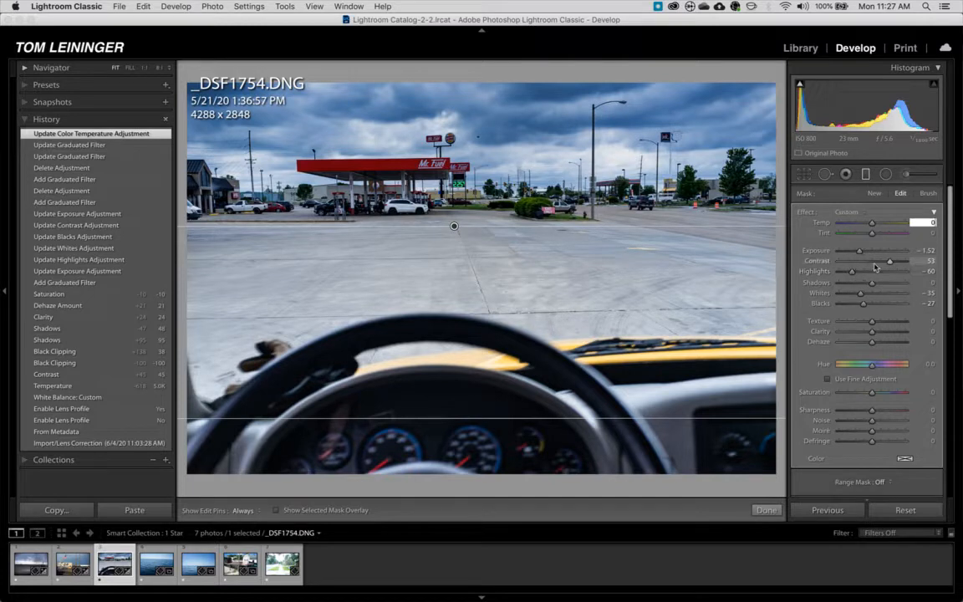
Step: Soften the sky's graduated filter with Contrast 22, Highlights -35, Blacks -18 and Exposure -1.00, and close the filter
{"action": "left_click_drag", "start_coordinate": [890, 264], "coordinate": [860, 273]}
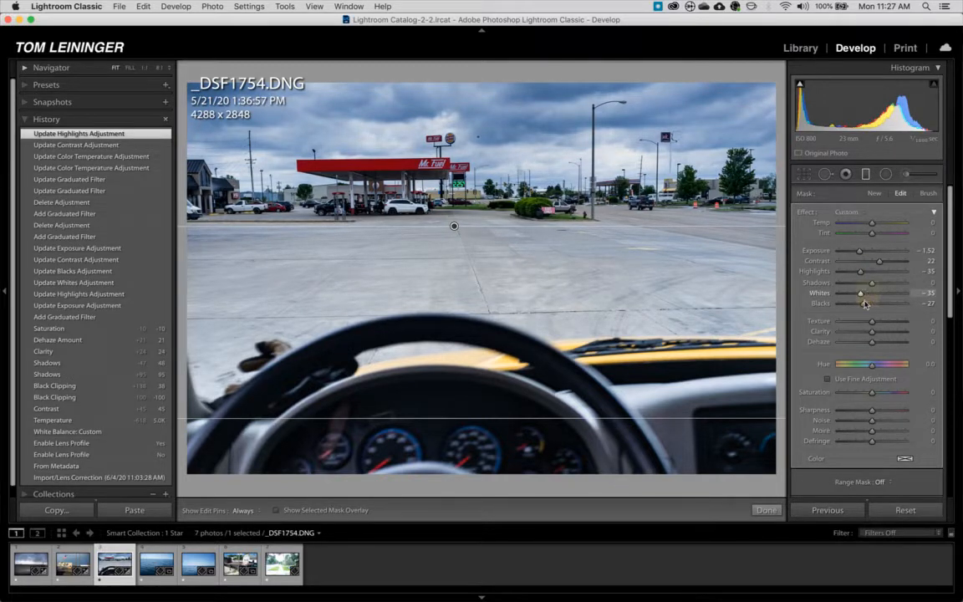
{"action": "left_click_drag", "start_coordinate": [866, 305], "coordinate": [867, 304]}
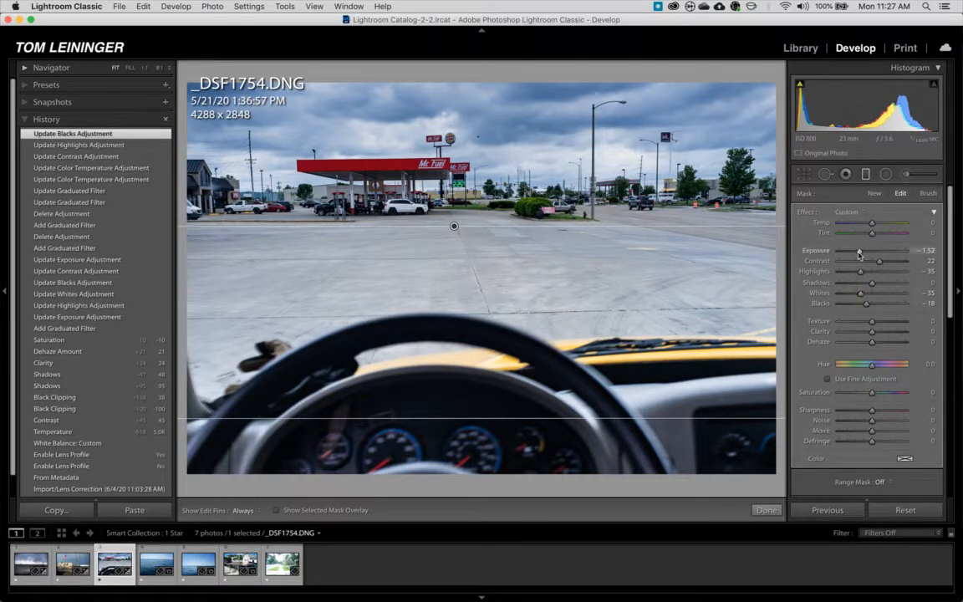
{"action": "left_click_drag", "start_coordinate": [864, 256], "coordinate": [865, 256]}
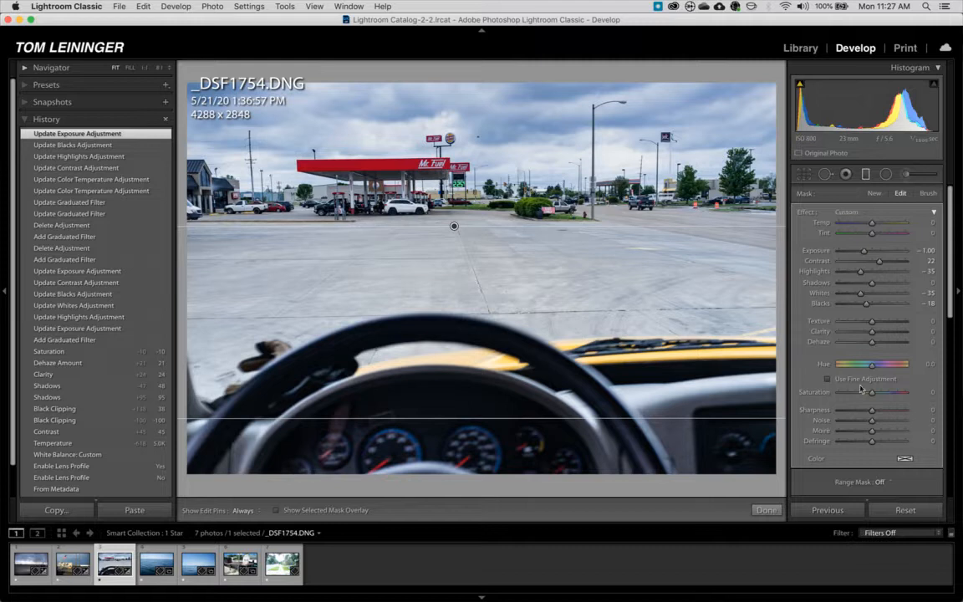
{"action": "scroll", "coordinate": [909, 455], "scroll_direction": "down", "scroll_amount": 5}
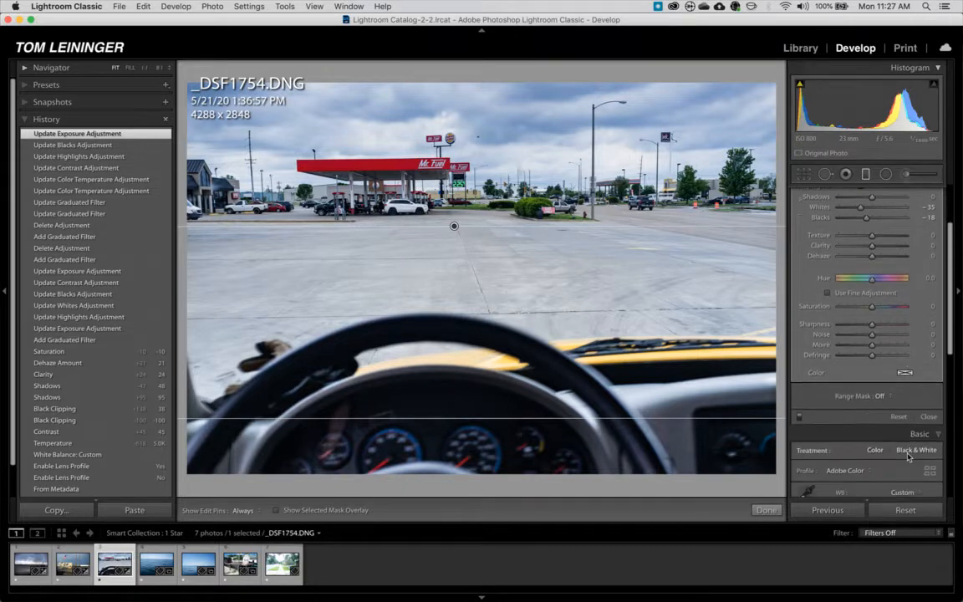
{"action": "left_click", "coordinate": [930, 418]}
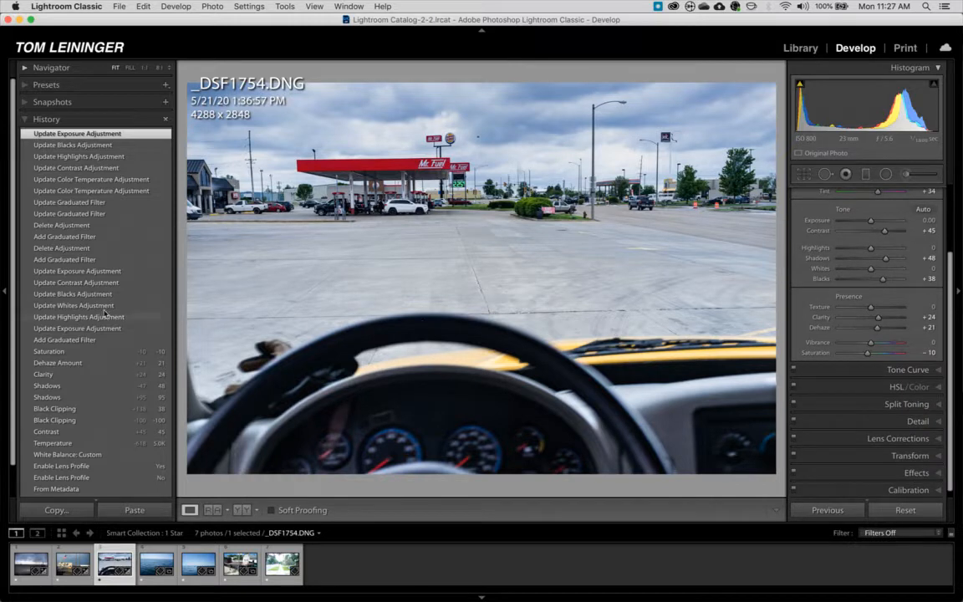
Step: Compare the photo's history state before the graduated filter with the latest edit
{"action": "left_click", "coordinate": [65, 352]}
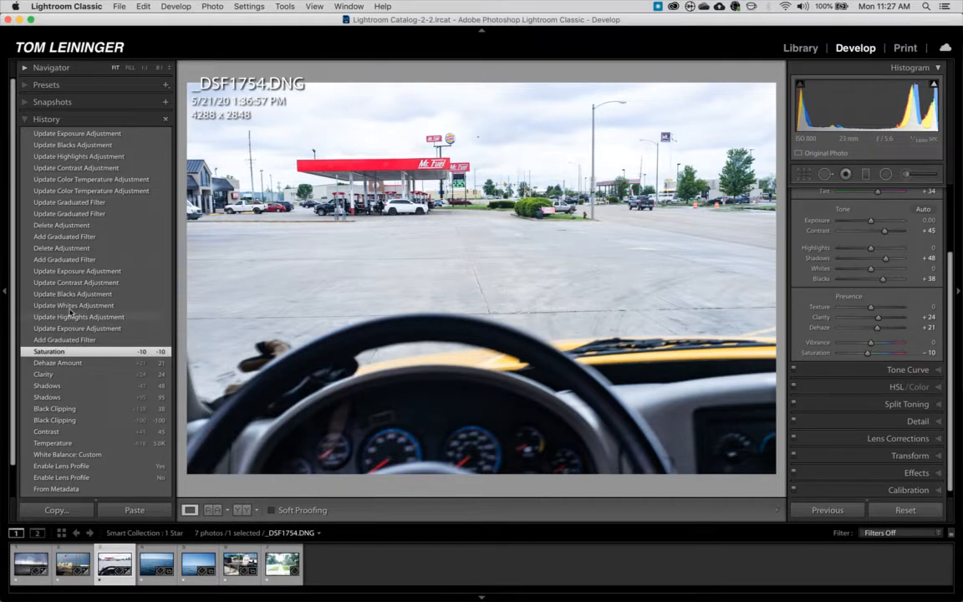
{"action": "left_click", "coordinate": [77, 134]}
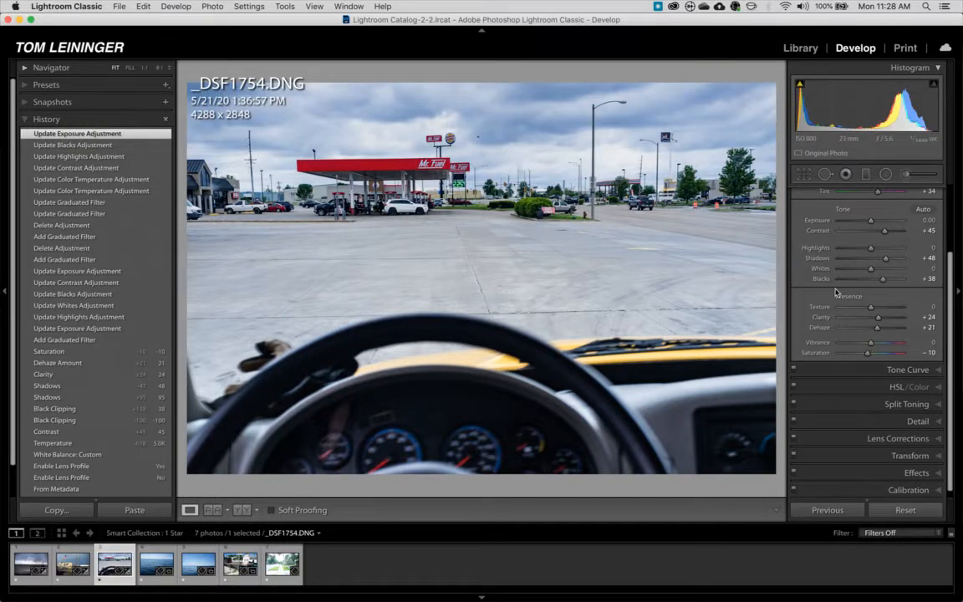
Step: Set the photo's Temp to 5,785 and its color saturation to Yellow -38, Aqua -5 and Blue -17
{"action": "scroll", "coordinate": [870, 268], "scroll_direction": "up", "scroll_amount": 3}
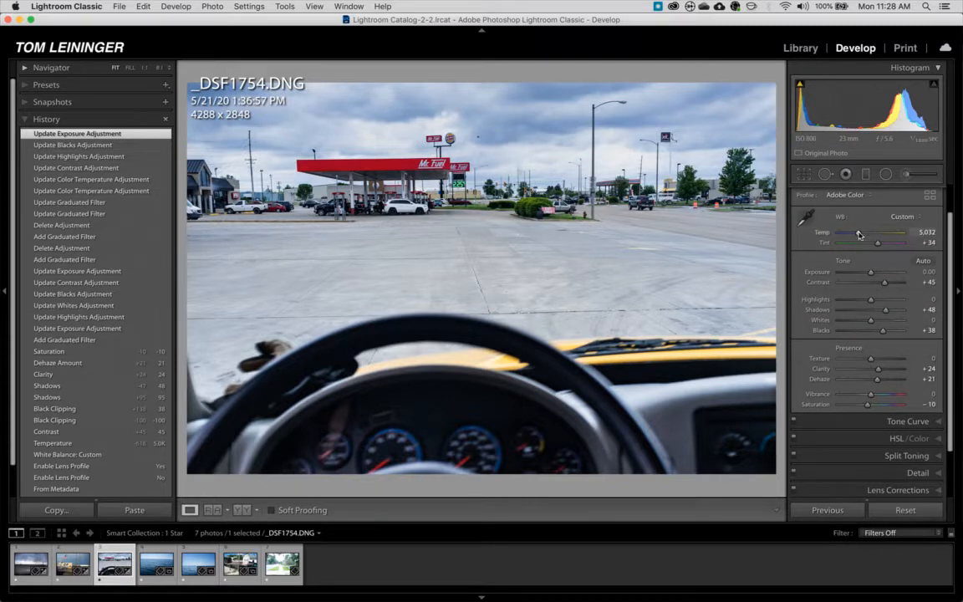
{"action": "left_click_drag", "start_coordinate": [859, 235], "coordinate": [862, 235]}
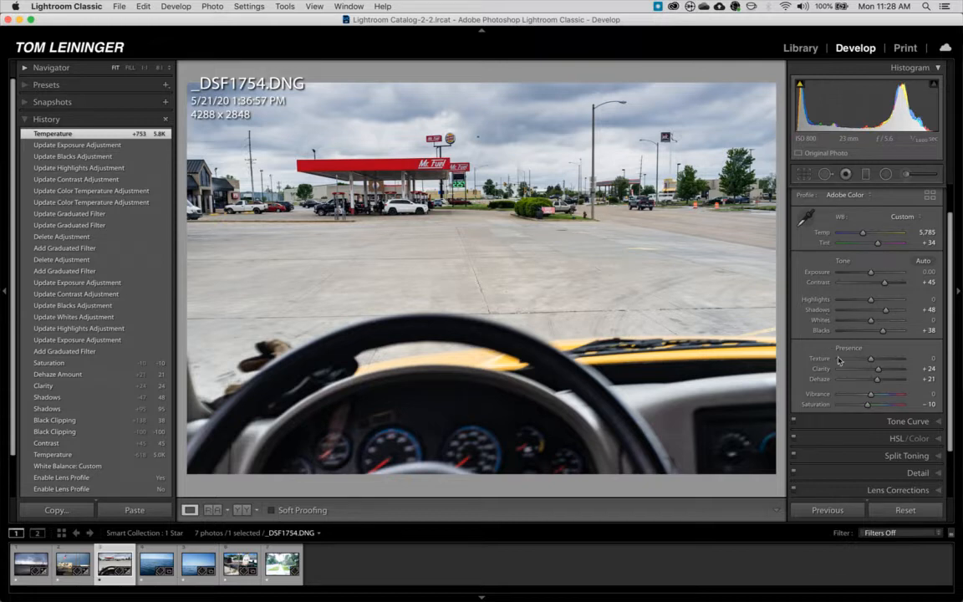
{"action": "left_click", "coordinate": [897, 439]}
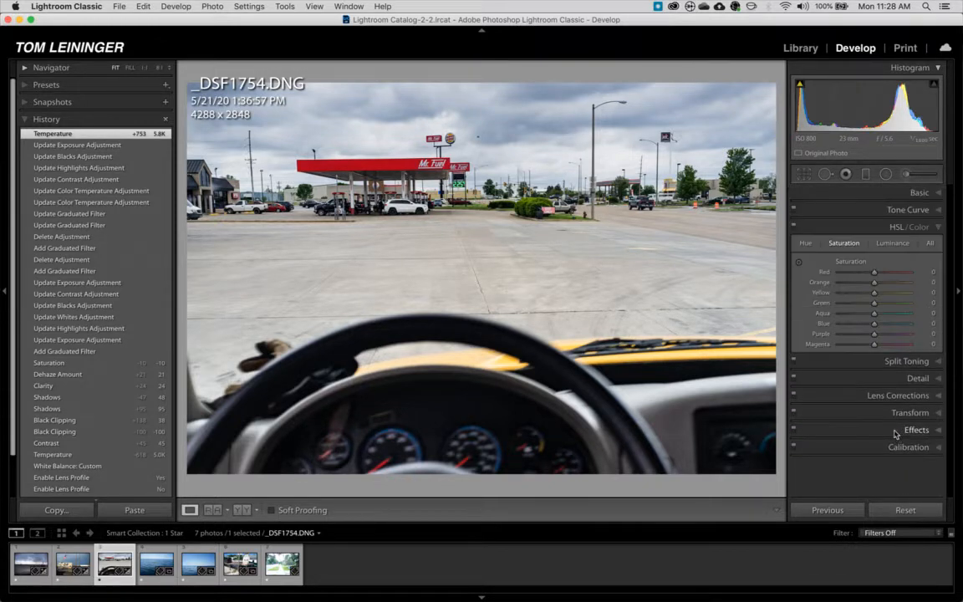
{"action": "left_click", "coordinate": [798, 263]}
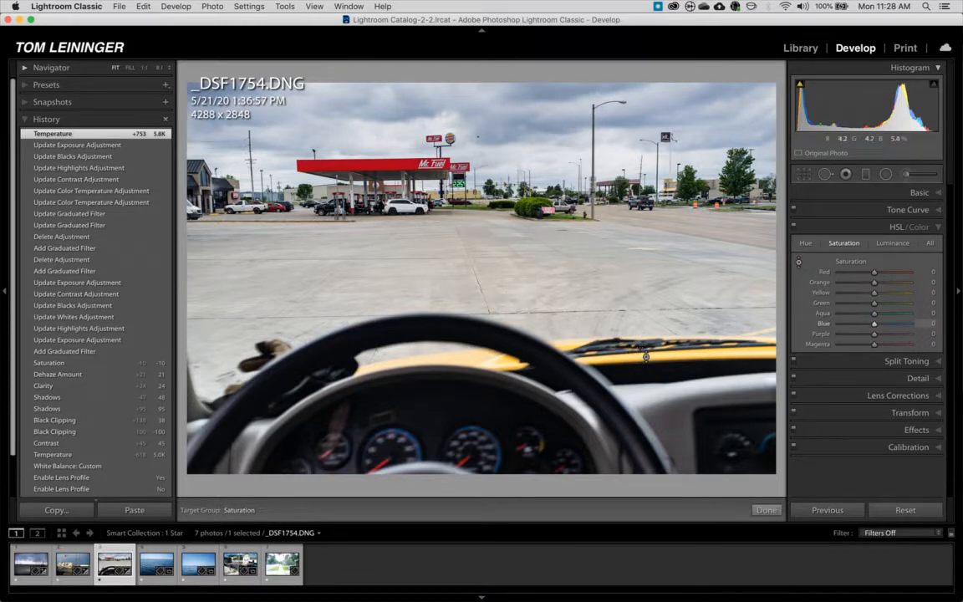
{"action": "left_click_drag", "start_coordinate": [576, 318], "coordinate": [577, 322]}
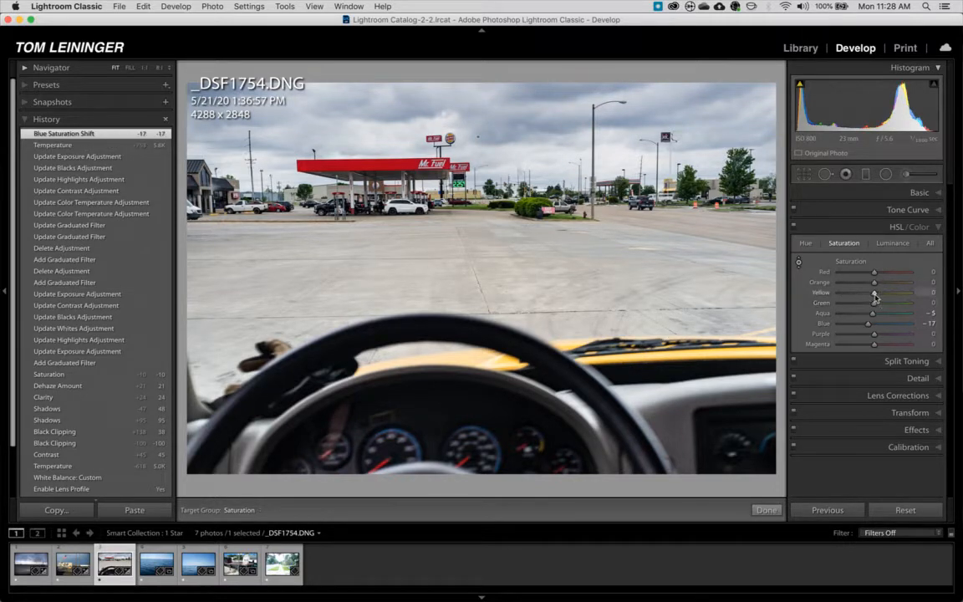
{"action": "left_click_drag", "start_coordinate": [875, 295], "coordinate": [859, 295]}
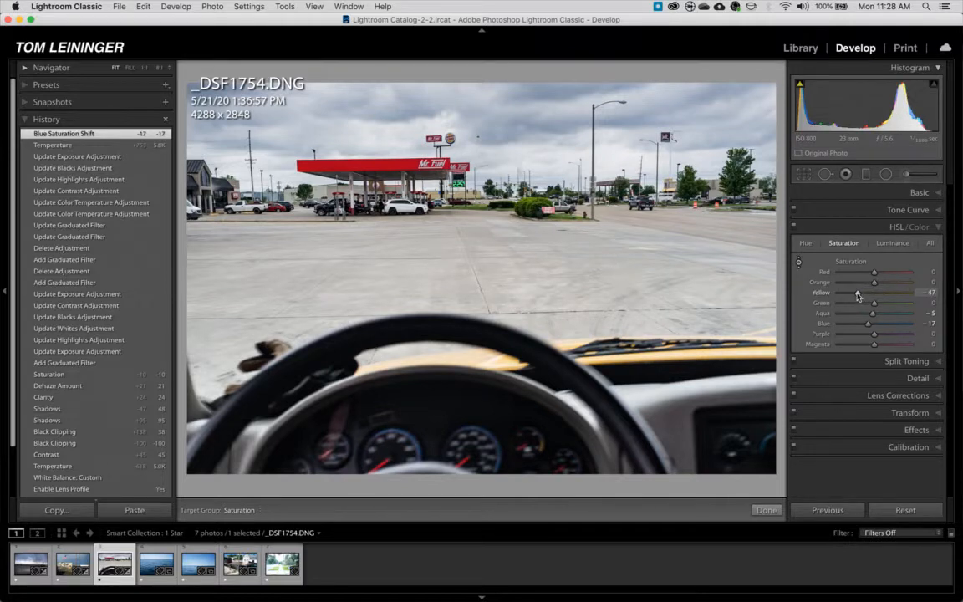
{"action": "left_click_drag", "start_coordinate": [862, 297], "coordinate": [861, 297]}
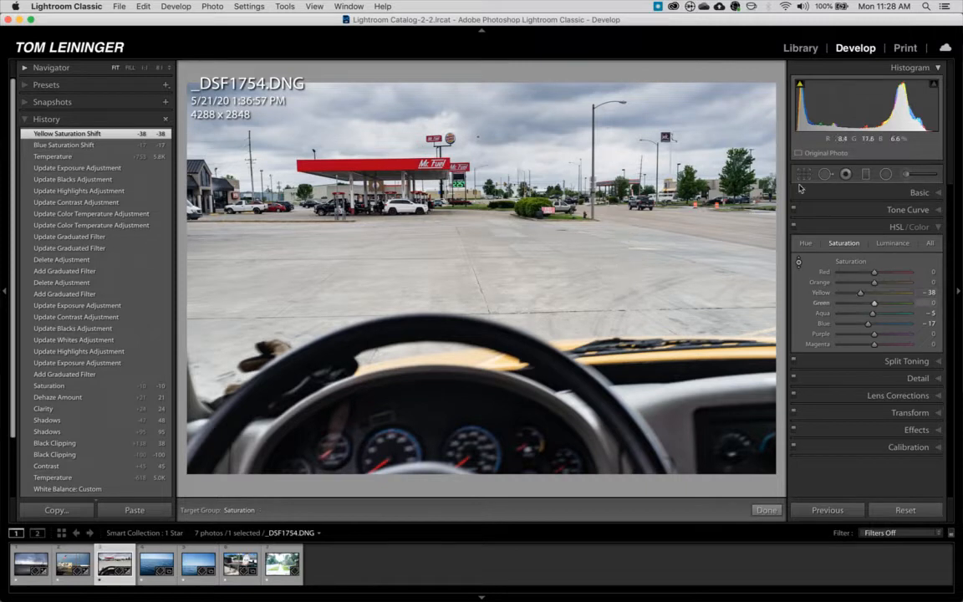
Step: Inspect the edited gas station photo in the Library module, up close and as a whole
{"action": "left_click", "coordinate": [804, 50]}
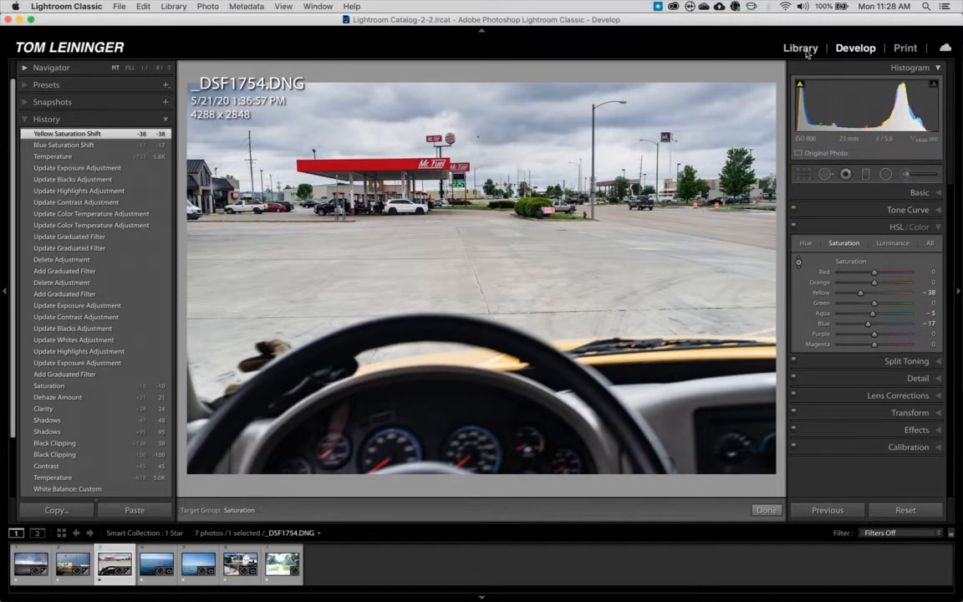
{"action": "left_click", "coordinate": [481, 202]}
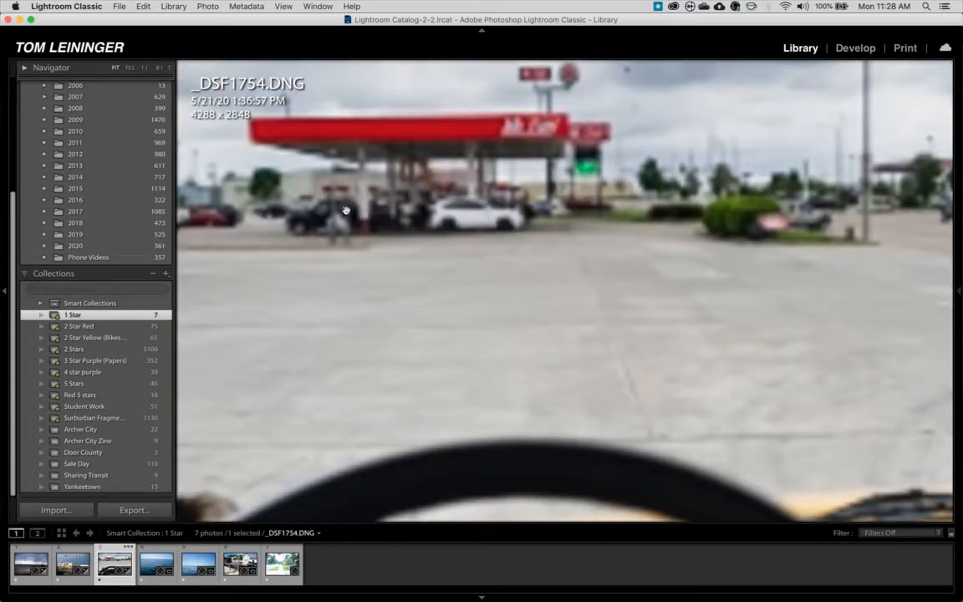
{"action": "left_click", "coordinate": [355, 244]}
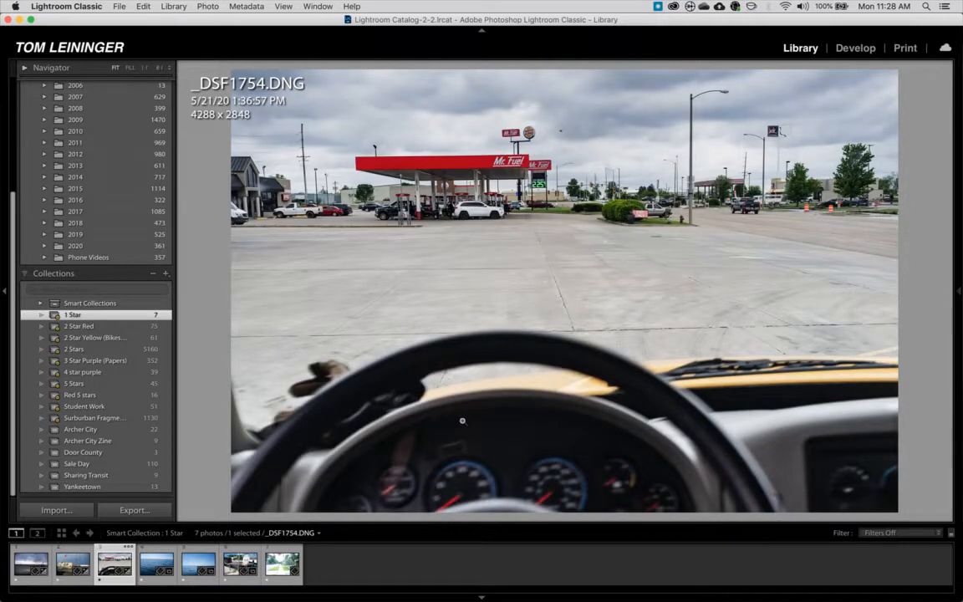
Step: Select the overexposed sidewalk photo _DSF1834.dng in the Library grid and open it in the Develop module
{"action": "key", "text": "g"}
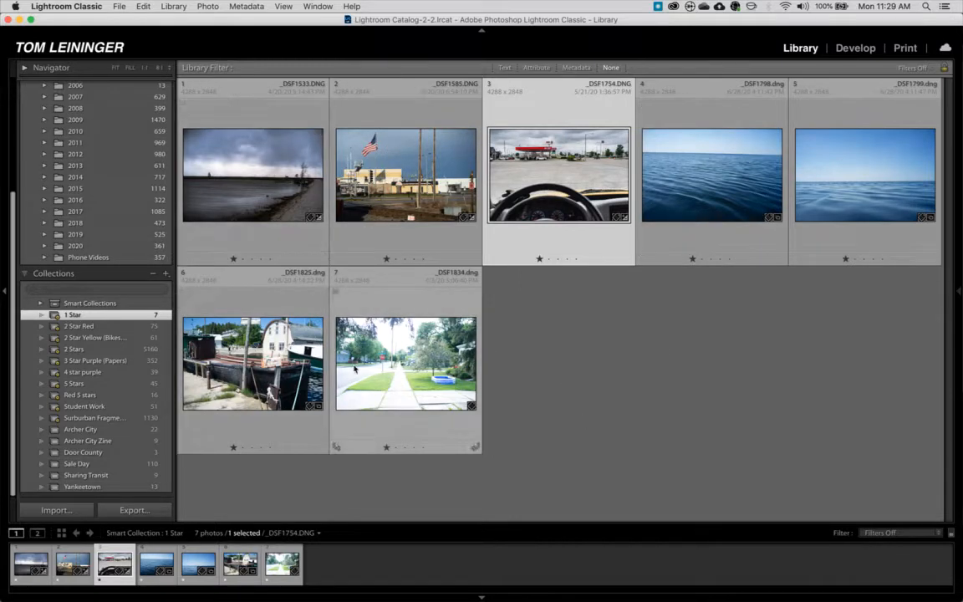
{"action": "left_click", "coordinate": [417, 399]}
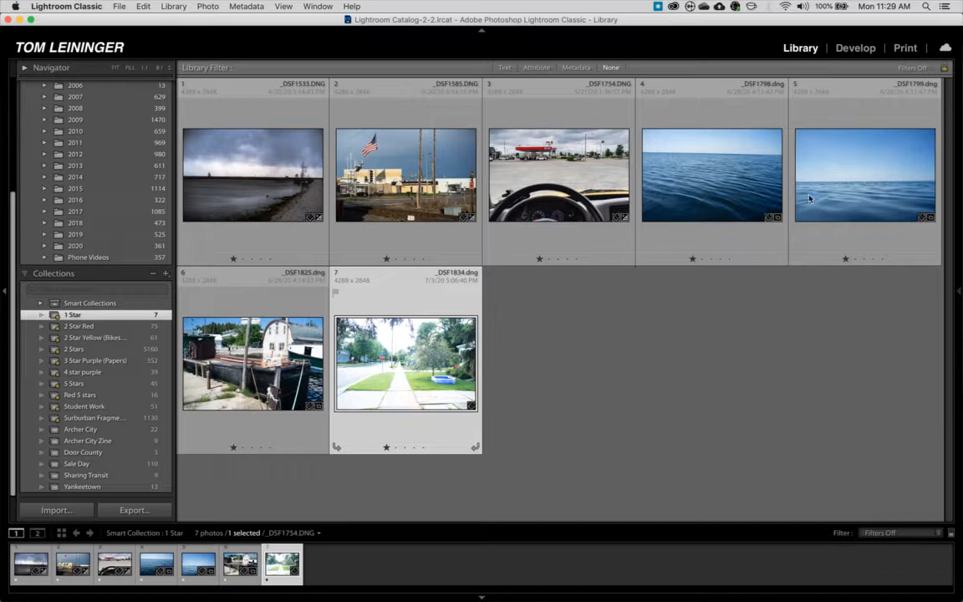
{"action": "left_click", "coordinate": [866, 53]}
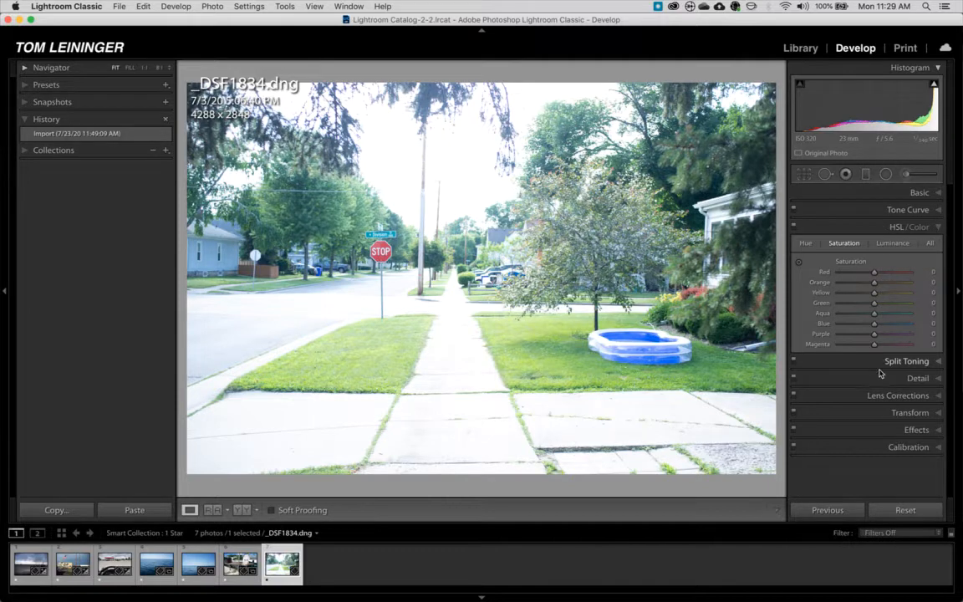
Step: Enable lens profile corrections for the sidewalk photo
{"action": "left_click", "coordinate": [938, 397]}
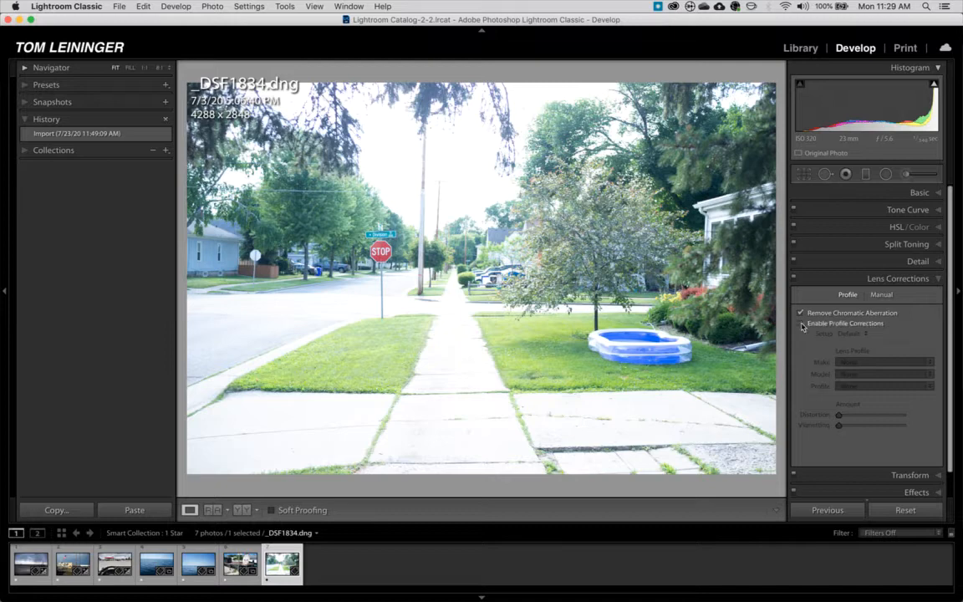
{"action": "left_click", "coordinate": [800, 323]}
{"action": "left_click", "coordinate": [800, 323]}
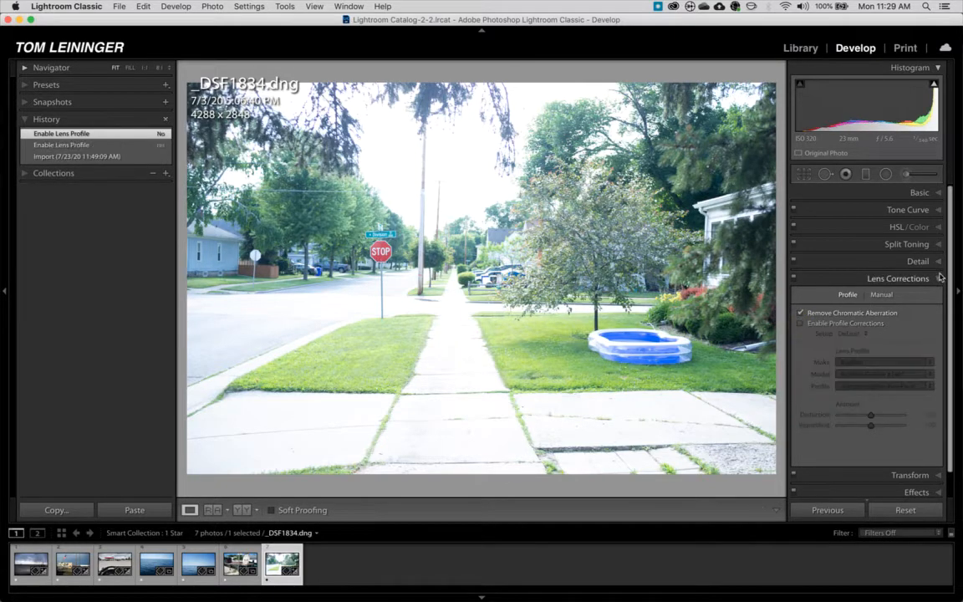
{"action": "left_click", "coordinate": [800, 323]}
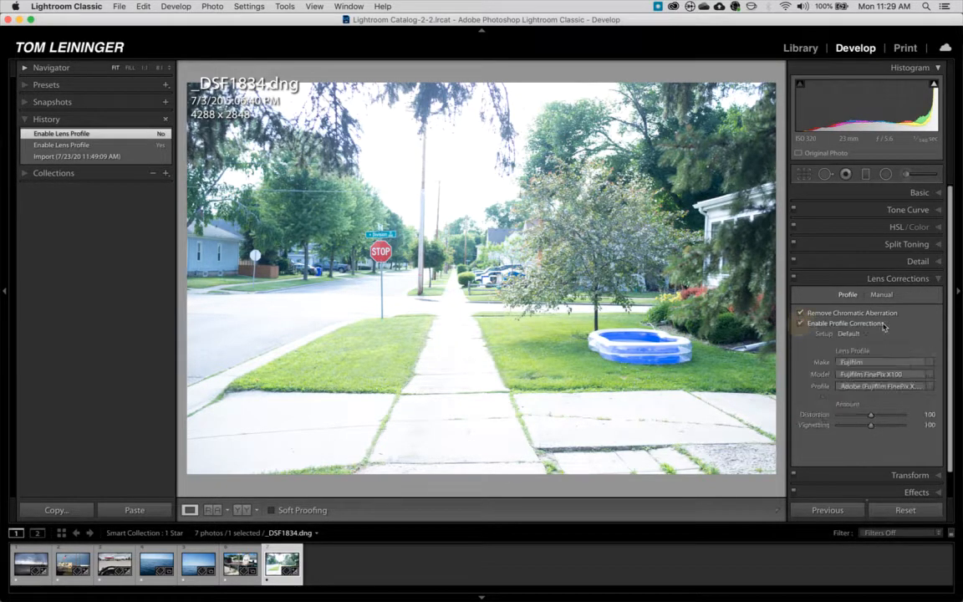
{"action": "left_click", "coordinate": [939, 281]}
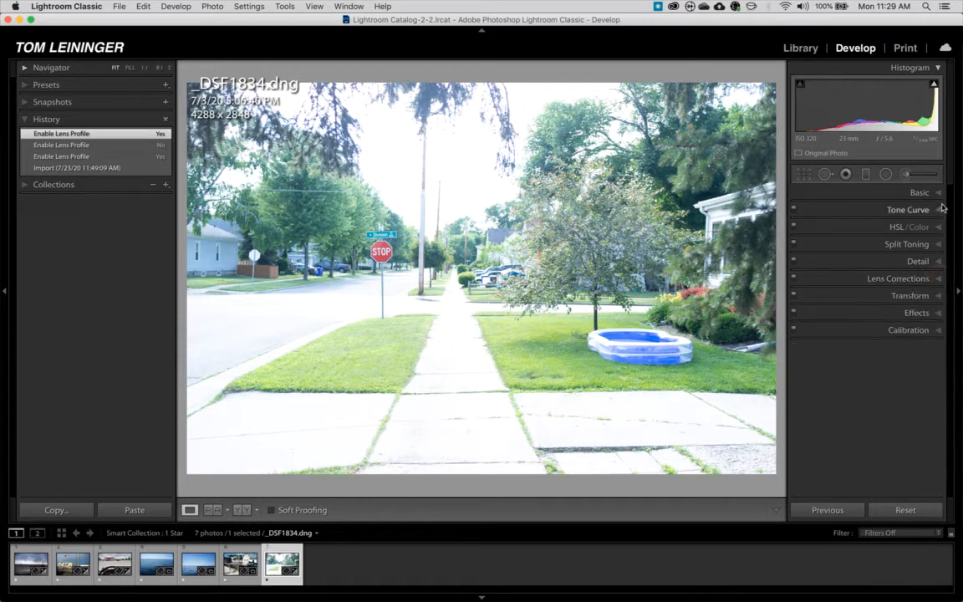
Step: Set a custom white balance by sampling the pale road surface beside the stop sign as the neutral target
{"action": "left_click", "coordinate": [934, 193]}
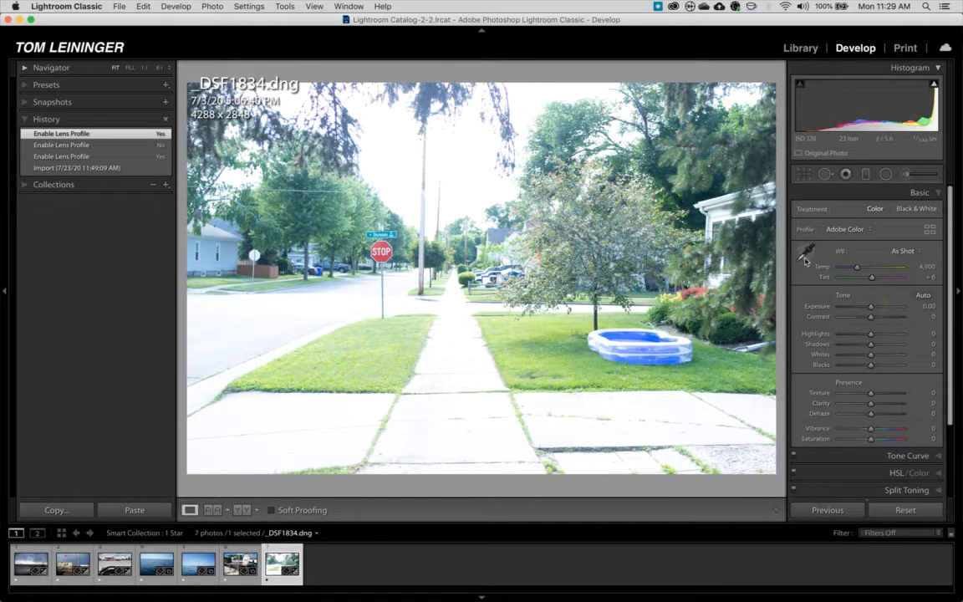
{"action": "key", "text": "w"}
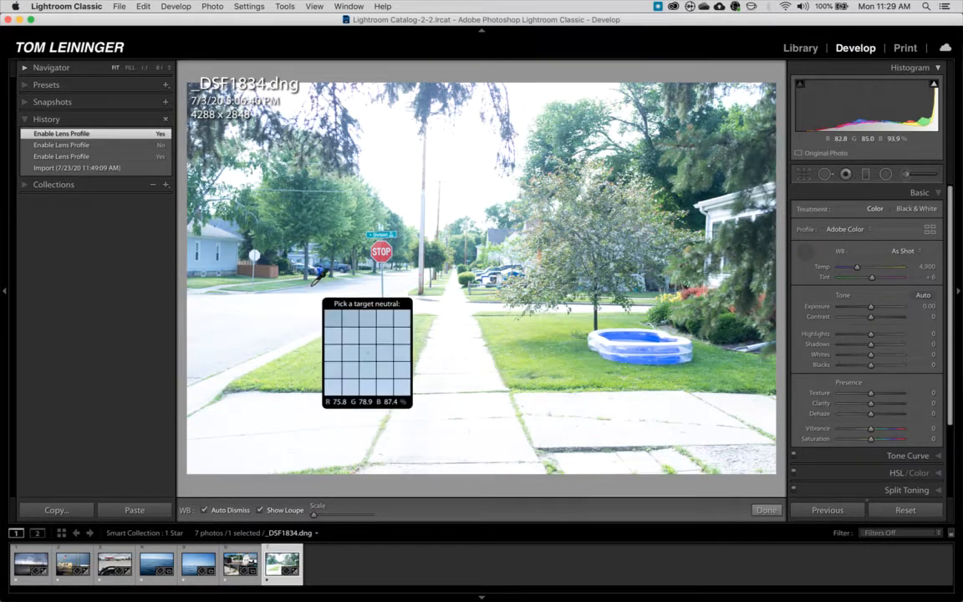
{"action": "left_click", "coordinate": [317, 282]}
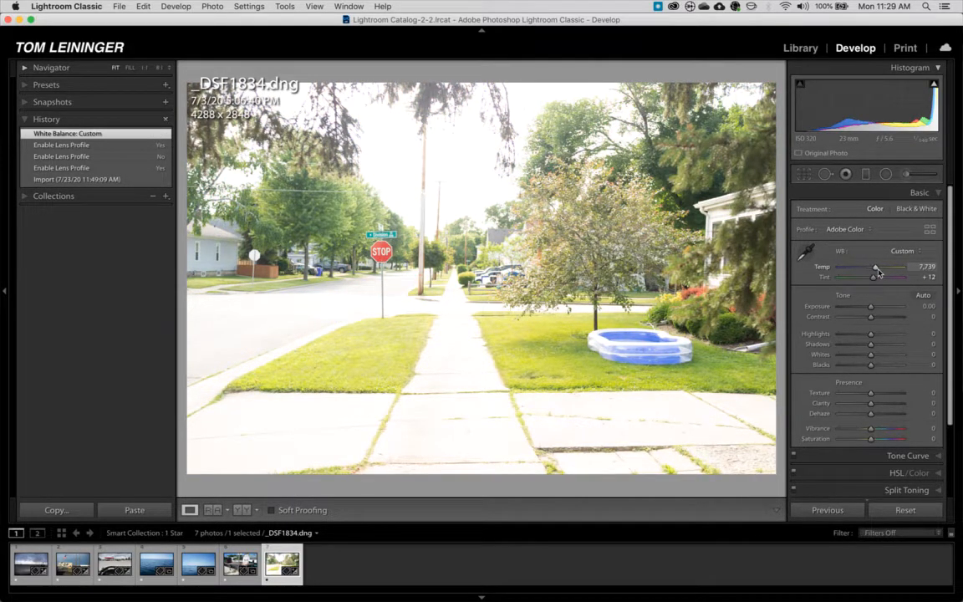
Step: Set the sidewalk photo's Temp to 7,739 and Exposure to -1.50
{"action": "left_click_drag", "start_coordinate": [878, 271], "coordinate": [878, 271]}
{"action": "left_click_drag", "start_coordinate": [871, 309], "coordinate": [862, 309]}
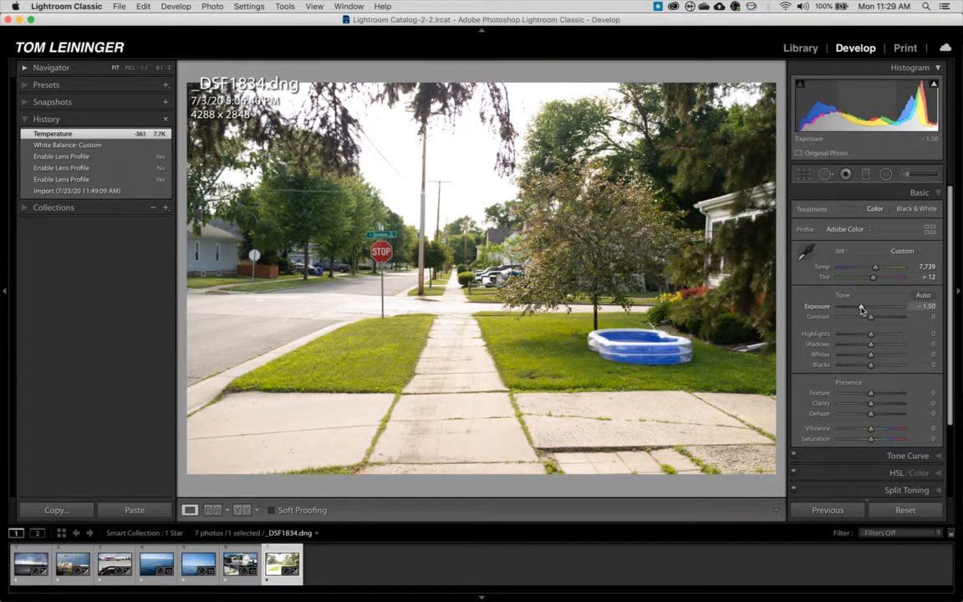
{"action": "left_click_drag", "start_coordinate": [862, 308], "coordinate": [862, 308]}
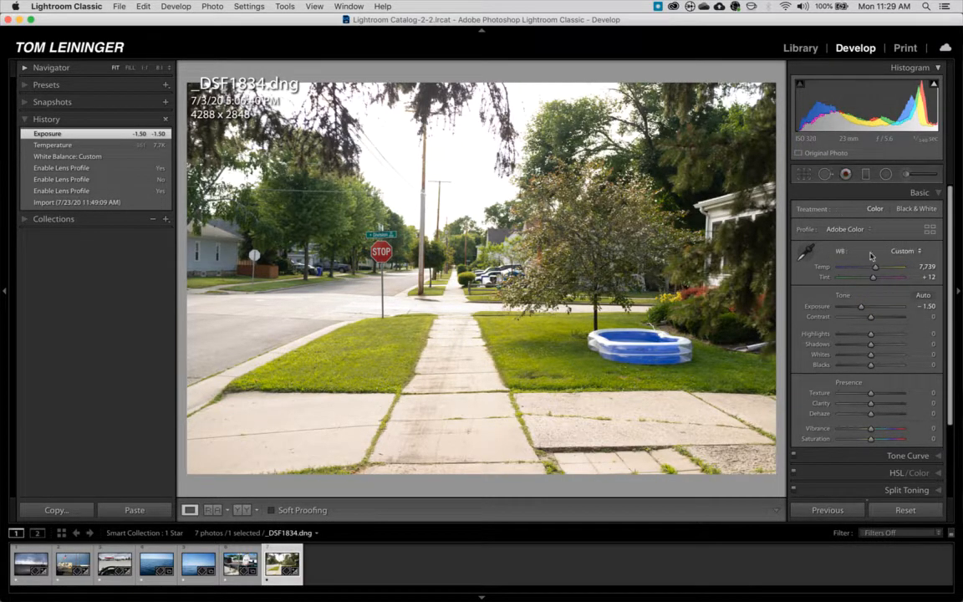
Step: Add a small radial filter around the stop sign and set its Exposure to 0.16
{"action": "left_click", "coordinate": [886, 175]}
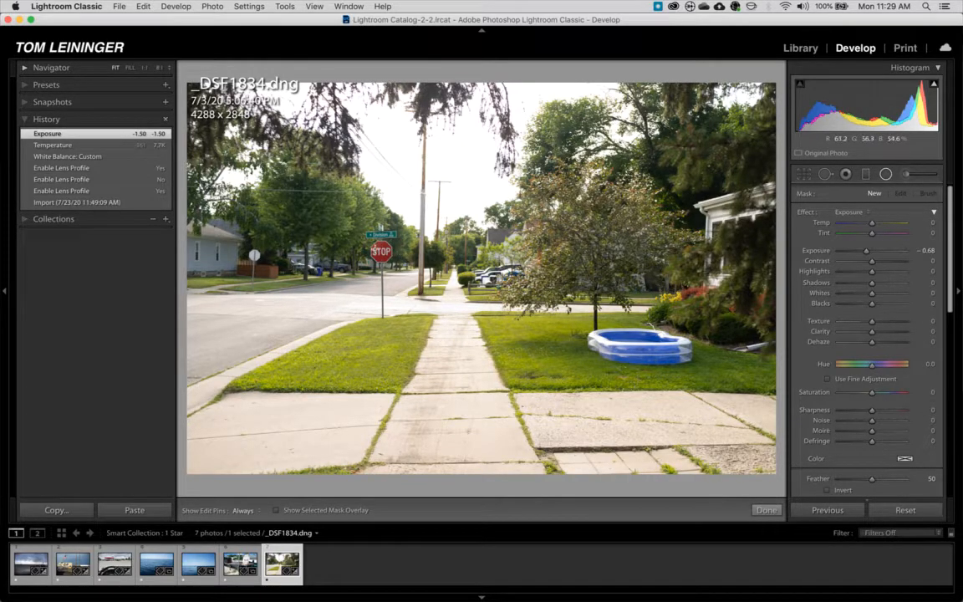
{"action": "mouse_move", "coordinate": [376, 247]}
{"action": "left_mouse_down"}
{"action": "mouse_move", "coordinate": [388, 257]}
{"action": "mouse_move", "coordinate": [381, 254]}
{"action": "left_mouse_up"}
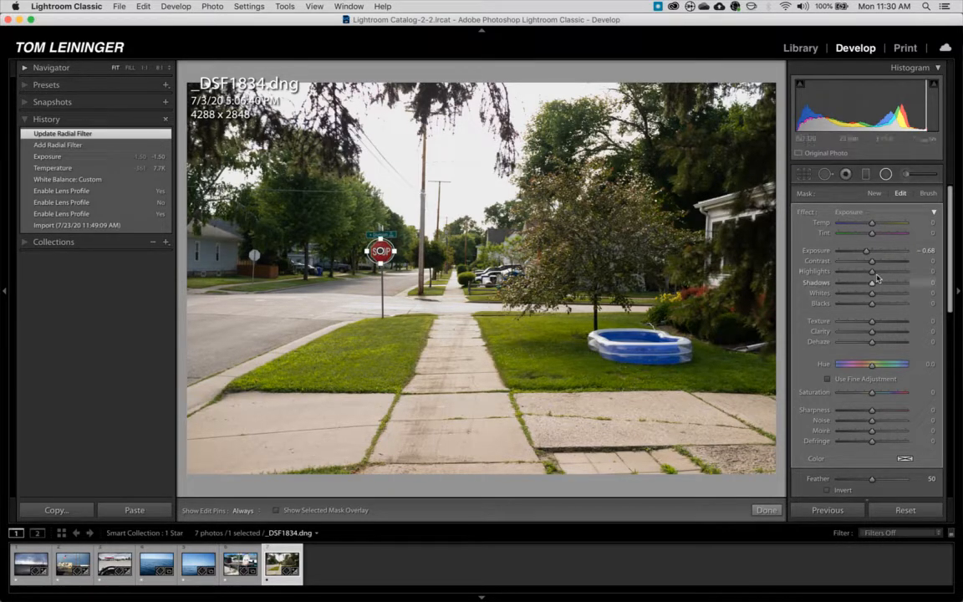
{"action": "left_click_drag", "start_coordinate": [868, 254], "coordinate": [873, 254]}
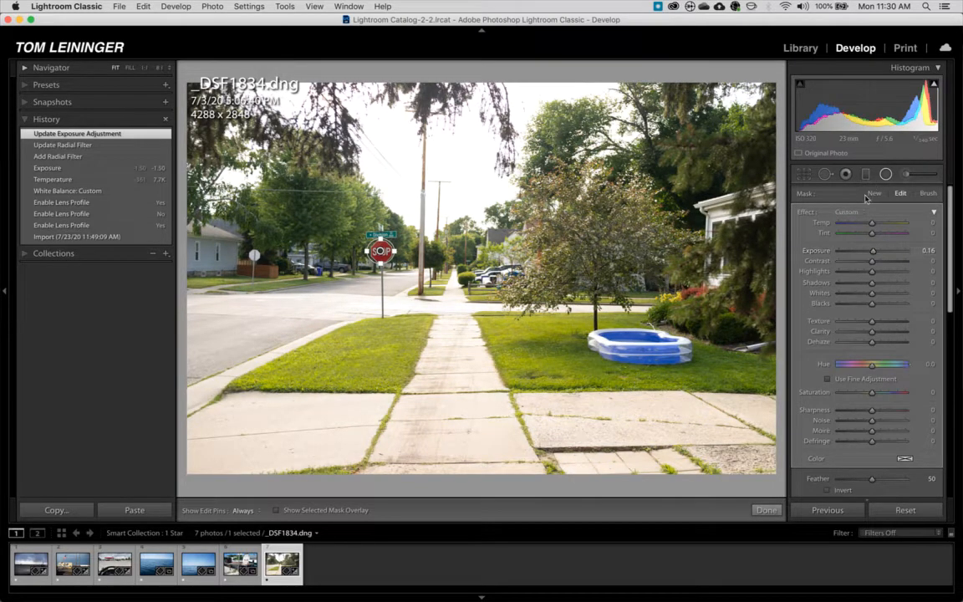
Step: Raise the stop-sign radial filter's Exposure, and invert and slightly shrink its mask so it affects only the sign
{"action": "left_click_drag", "start_coordinate": [879, 254], "coordinate": [877, 252]}
{"action": "scroll", "coordinate": [880, 406], "scroll_direction": "down", "scroll_amount": 5}
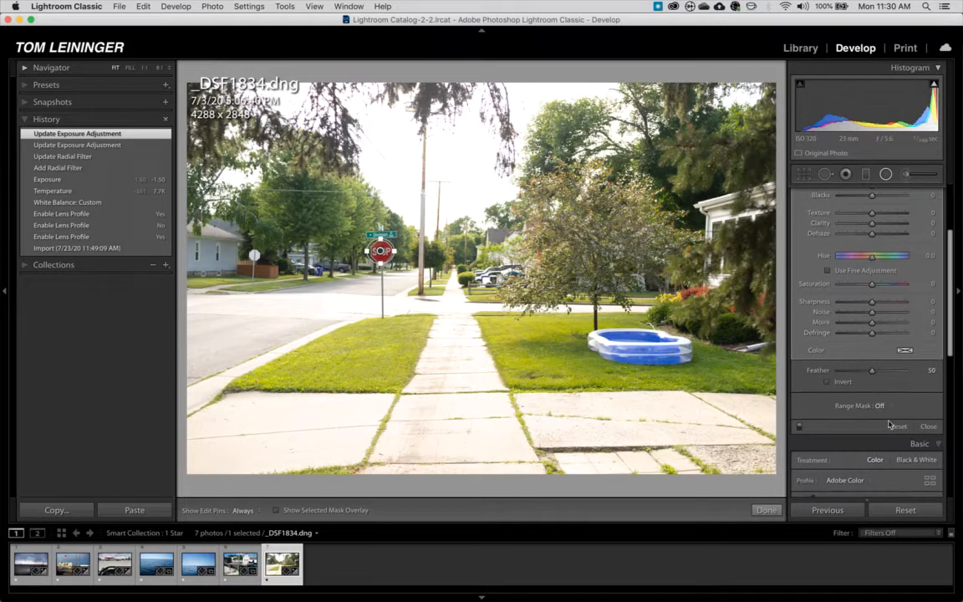
{"action": "left_click", "coordinate": [828, 382]}
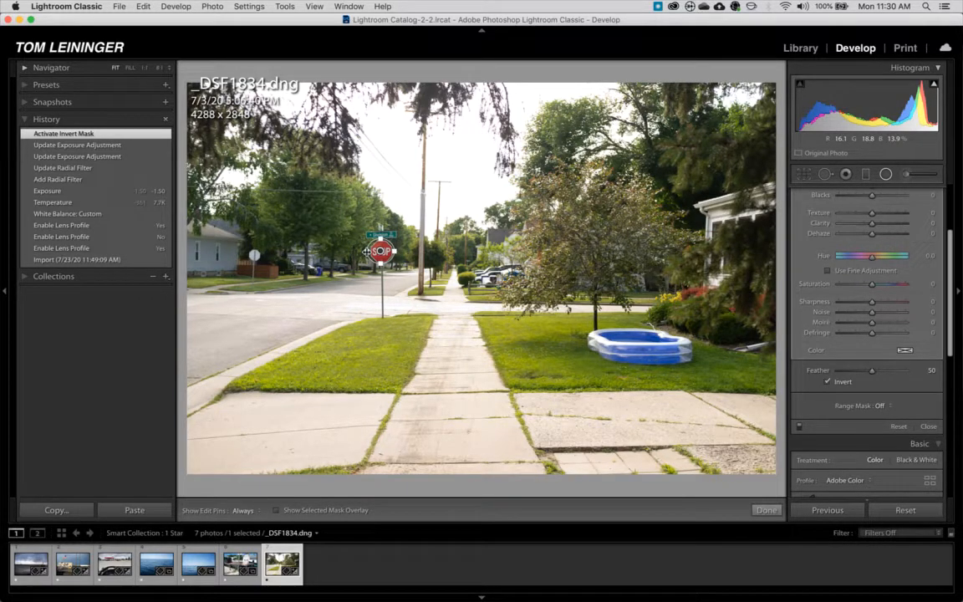
{"action": "left_click_drag", "start_coordinate": [366, 251], "coordinate": [371, 252]}
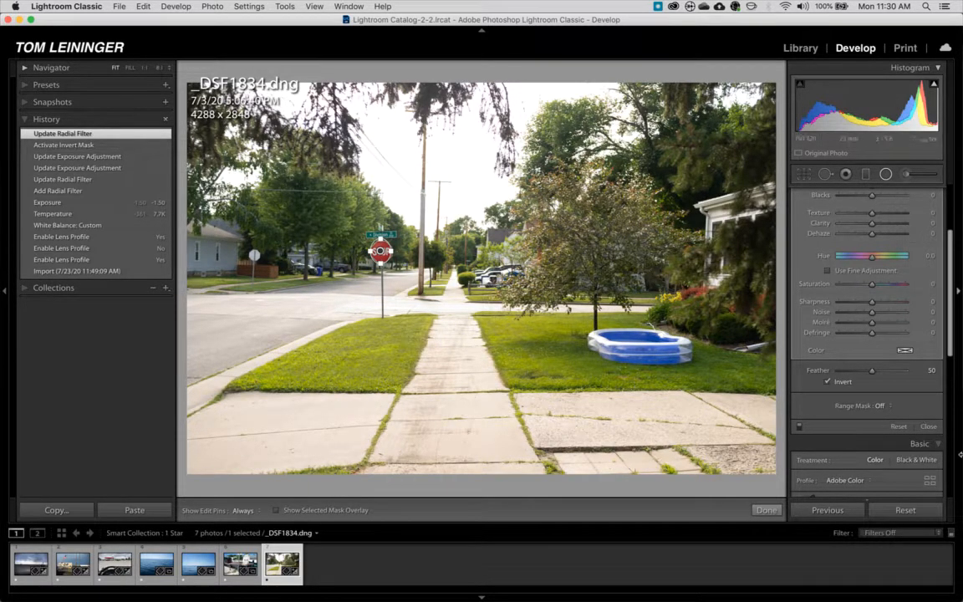
{"action": "left_click", "coordinate": [929, 426]}
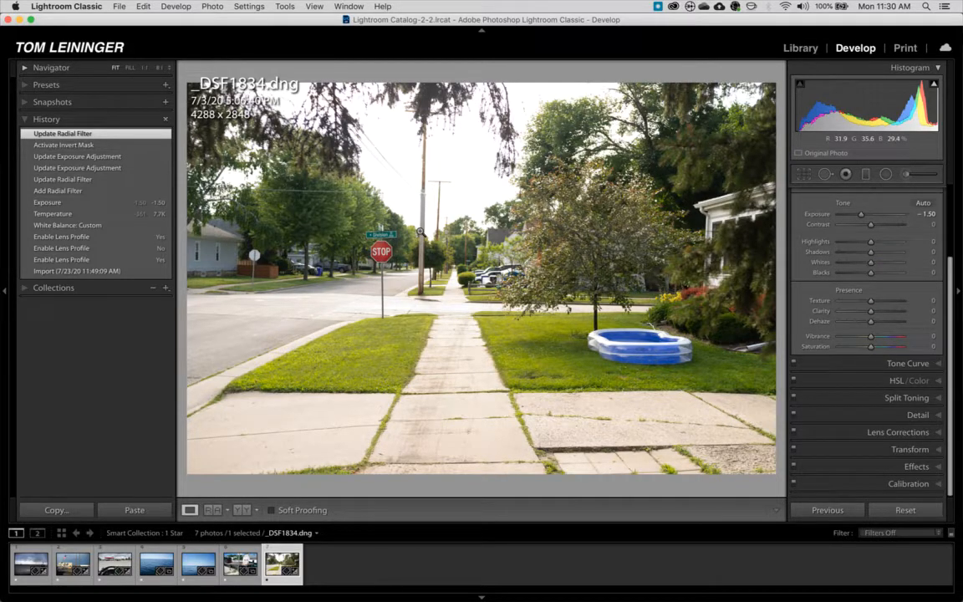
Step: Compare the sidewalk photo's -1.50 Exposure history state with its latest radial filter state
{"action": "left_click", "coordinate": [57, 204]}
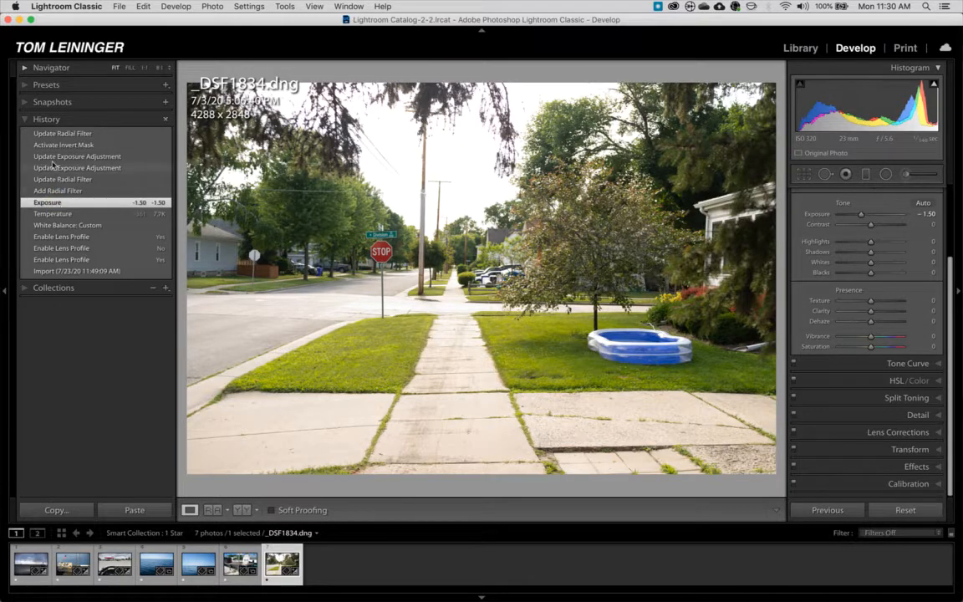
{"action": "left_click", "coordinate": [59, 134]}
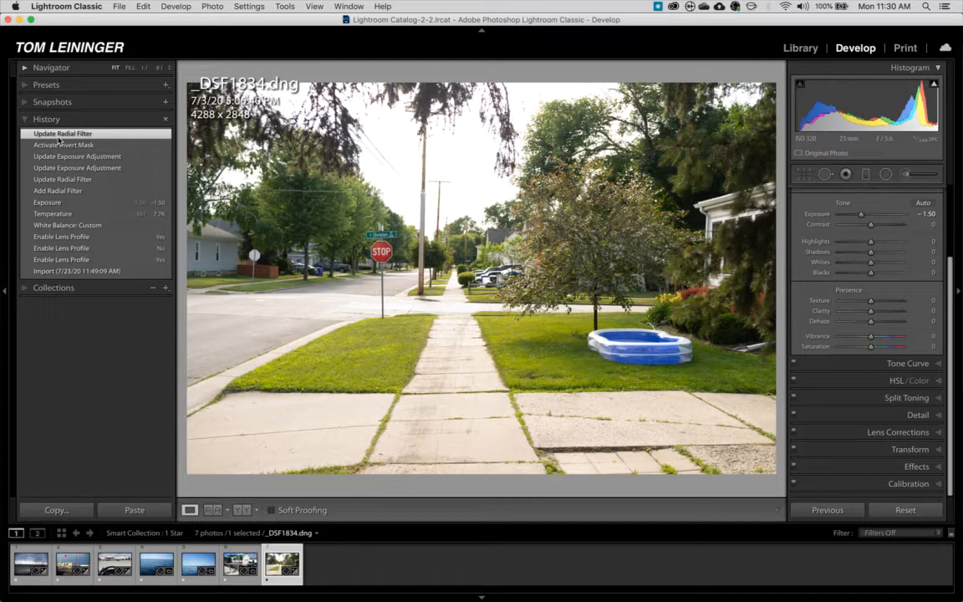
Step: Paint an adjustment brush mask over the bright sky and set its Exposure to -0.70
{"action": "left_click", "coordinate": [910, 175]}
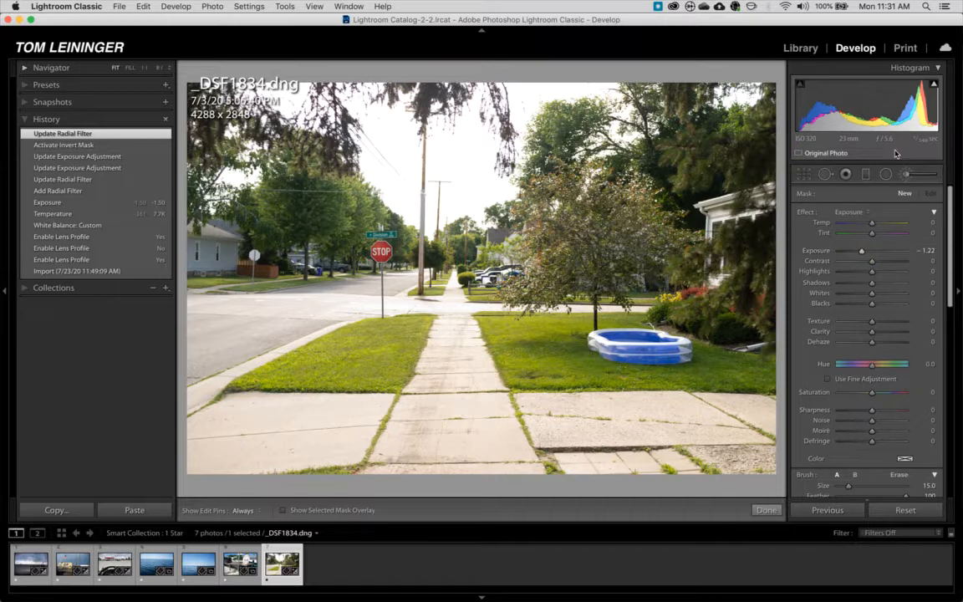
{"action": "left_click", "coordinate": [904, 175]}
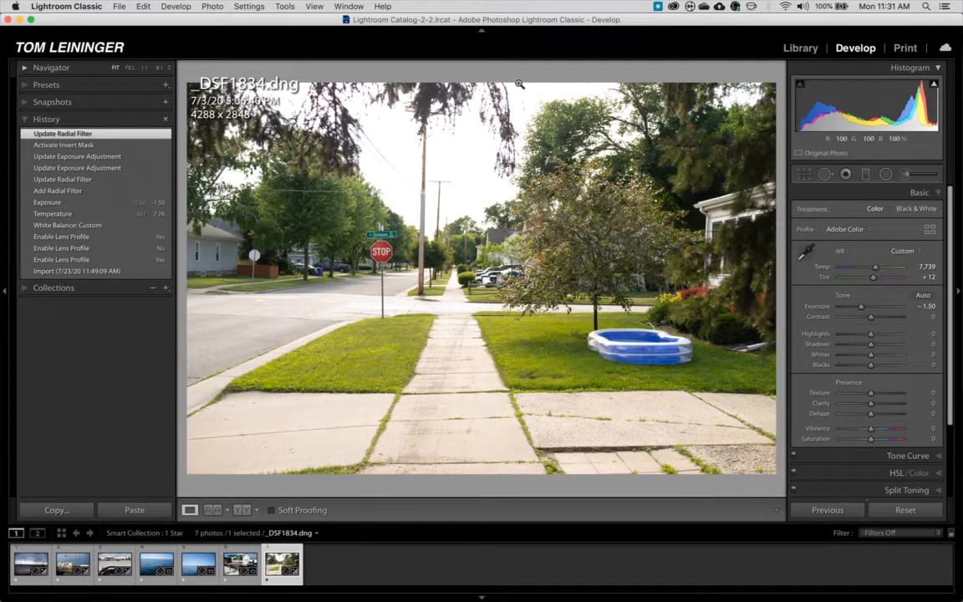
{"action": "left_click", "coordinate": [905, 175]}
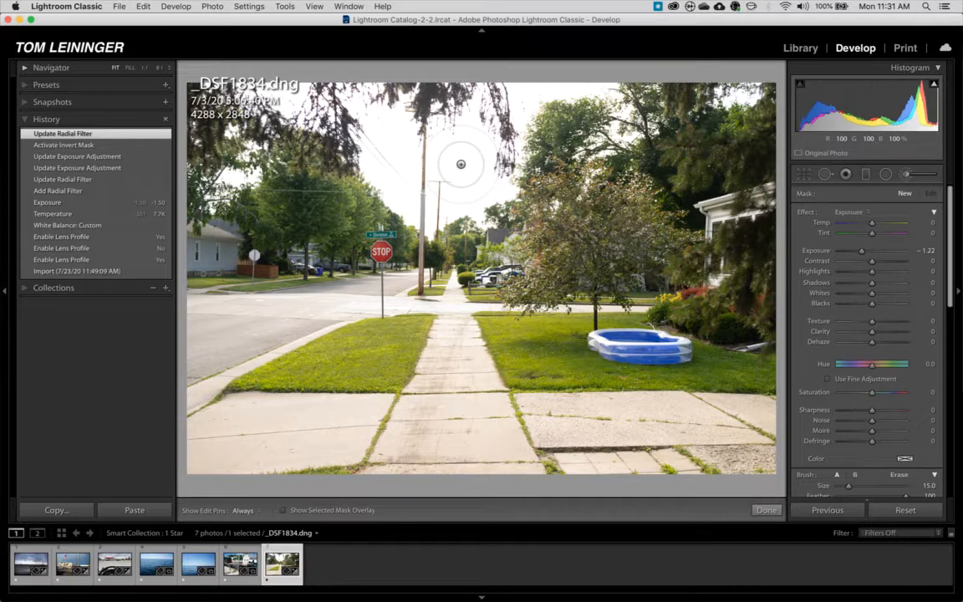
{"action": "key", "text": "o"}
{"action": "key", "text": "h"}
{"action": "mouse_move", "coordinate": [460, 164]}
{"action": "left_mouse_down"}
{"action": "mouse_move", "coordinate": [440, 182]}
{"action": "mouse_move", "coordinate": [365, 150]}
{"action": "mouse_move", "coordinate": [406, 161]}
{"action": "mouse_move", "coordinate": [380, 197]}
{"action": "mouse_move", "coordinate": [401, 194]}
{"action": "mouse_move", "coordinate": [342, 167]}
{"action": "mouse_move", "coordinate": [280, 92]}
{"action": "mouse_move", "coordinate": [258, 93]}
{"action": "mouse_move", "coordinate": [443, 113]}
{"action": "mouse_move", "coordinate": [467, 82]}
{"action": "mouse_move", "coordinate": [406, 93]}
{"action": "mouse_move", "coordinate": [334, 86]}
{"action": "mouse_move", "coordinate": [514, 88]}
{"action": "mouse_move", "coordinate": [585, 109]}
{"action": "mouse_move", "coordinate": [643, 54]}
{"action": "mouse_move", "coordinate": [681, 83]}
{"action": "mouse_move", "coordinate": [673, 92]}
{"action": "left_mouse_up"}
{"action": "mouse_move", "coordinate": [738, 92]}
{"action": "left_mouse_down"}
{"action": "mouse_move", "coordinate": [479, 55]}
{"action": "mouse_move", "coordinate": [498, 113]}
{"action": "mouse_move", "coordinate": [421, 88]}
{"action": "mouse_move", "coordinate": [257, 88]}
{"action": "left_mouse_up"}
{"action": "mouse_move", "coordinate": [458, 149]}
{"action": "left_mouse_down"}
{"action": "mouse_move", "coordinate": [506, 186]}
{"action": "mouse_move", "coordinate": [494, 193]}
{"action": "left_mouse_up"}
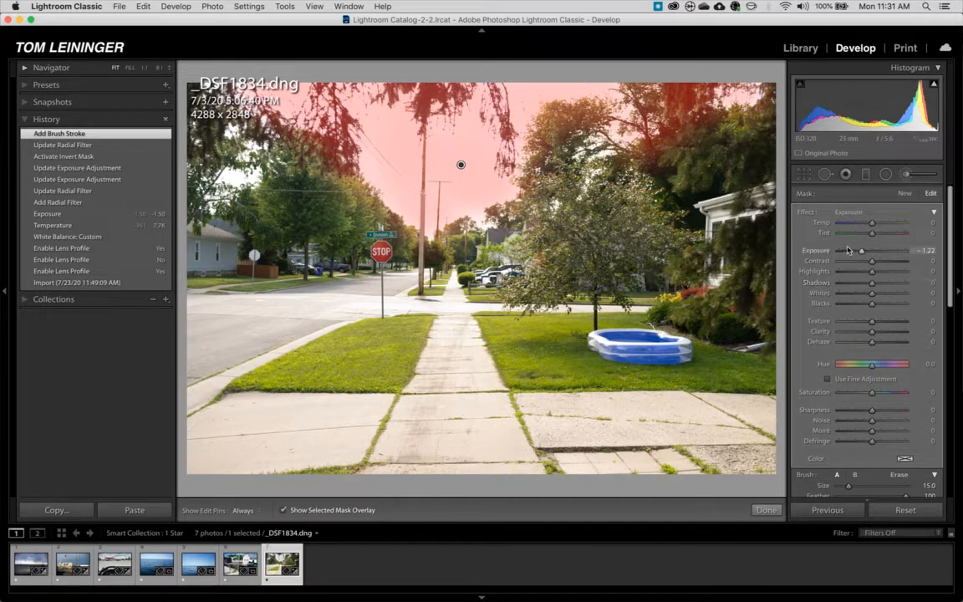
{"action": "key", "text": "o"}
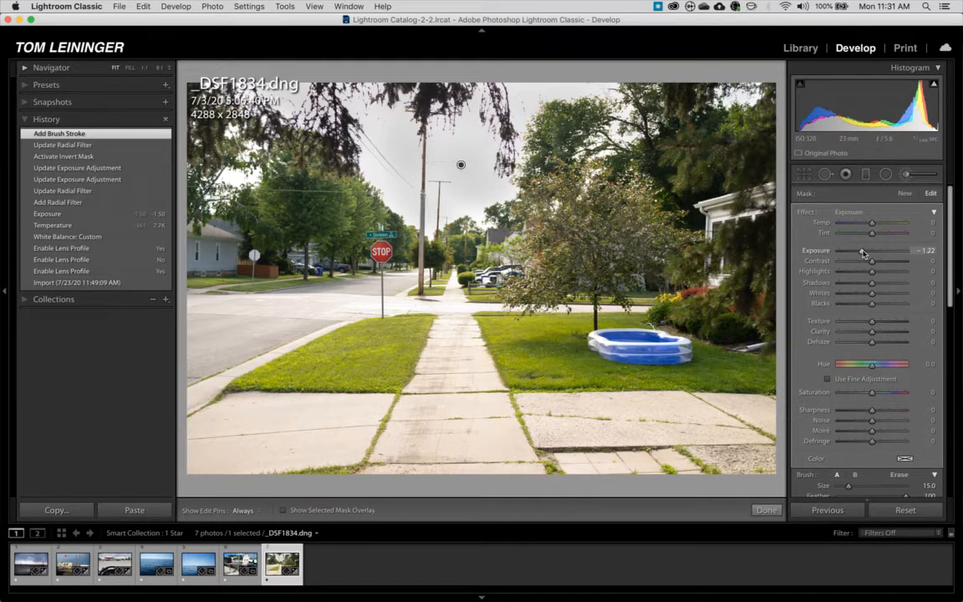
{"action": "left_click_drag", "start_coordinate": [865, 253], "coordinate": [867, 251]}
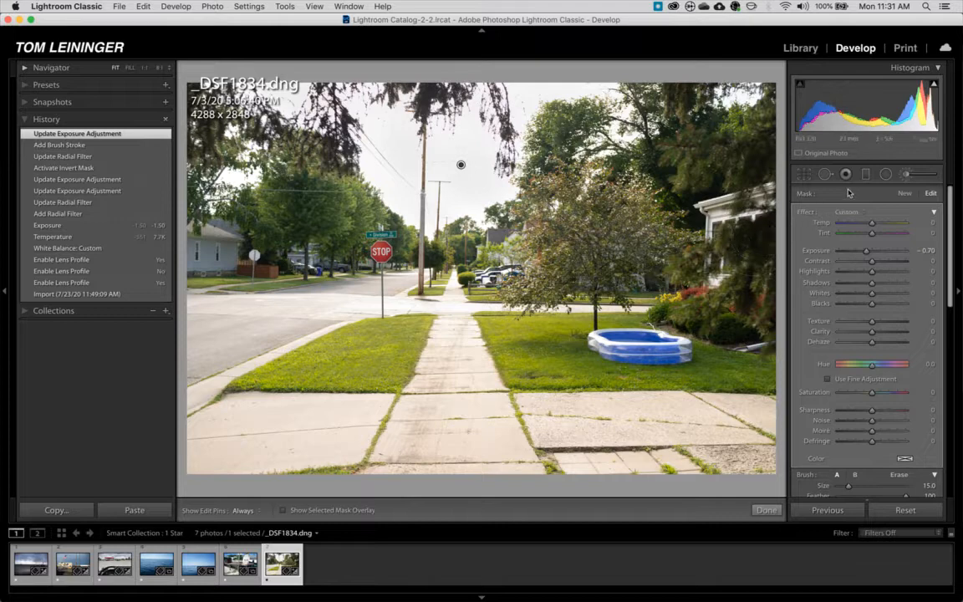
Step: Paint a separate adjustment brush mask over the dark evergreen beside the house and set its Exposure to 0.83
{"action": "left_click", "coordinate": [904, 194]}
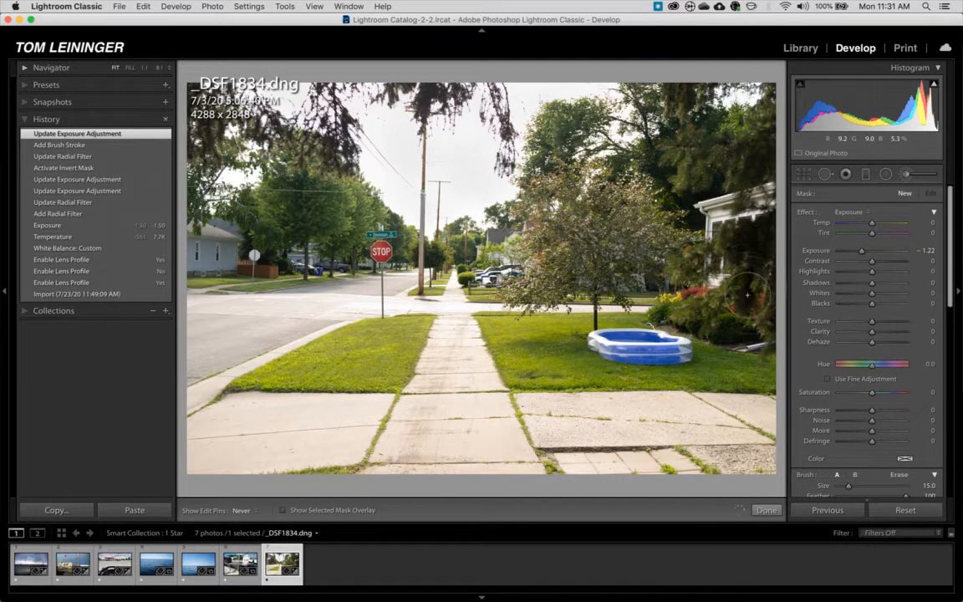
{"action": "mouse_move", "coordinate": [753, 247]}
{"action": "left_mouse_down"}
{"action": "mouse_move", "coordinate": [744, 174]}
{"action": "mouse_move", "coordinate": [752, 140]}
{"action": "left_mouse_up"}
{"action": "key", "text": "o"}
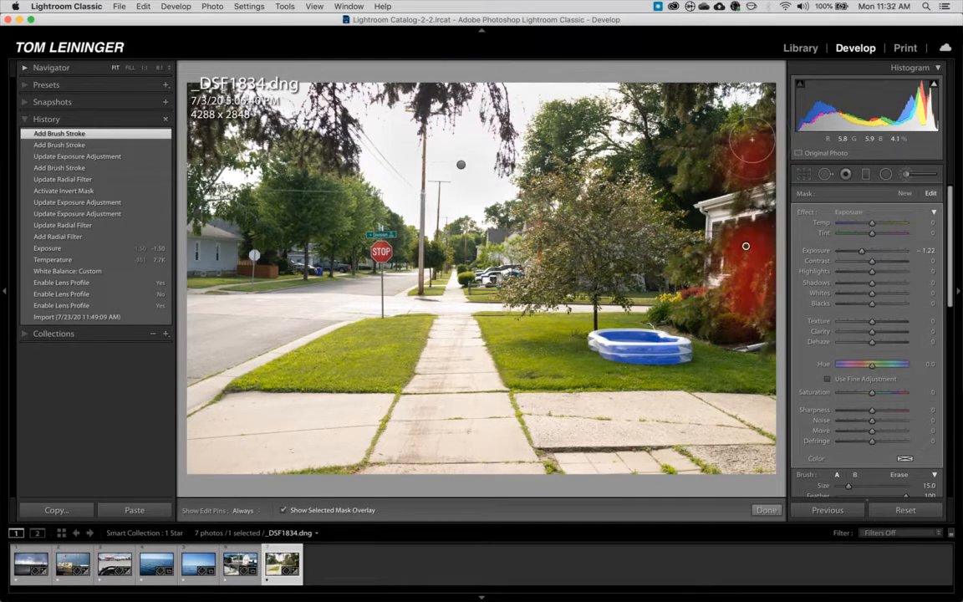
{"action": "key", "text": "o"}
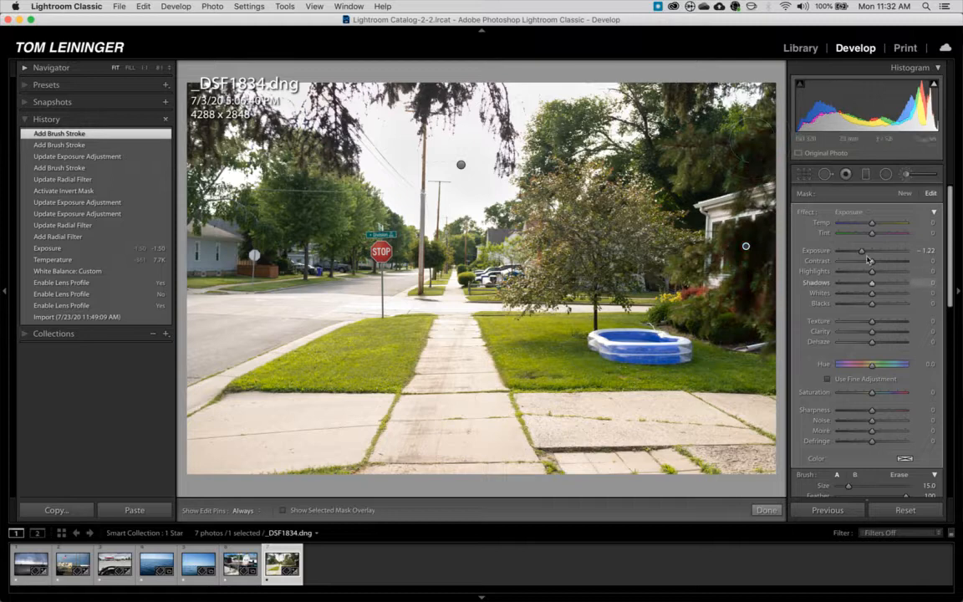
{"action": "left_click_drag", "start_coordinate": [877, 257], "coordinate": [877, 253]}
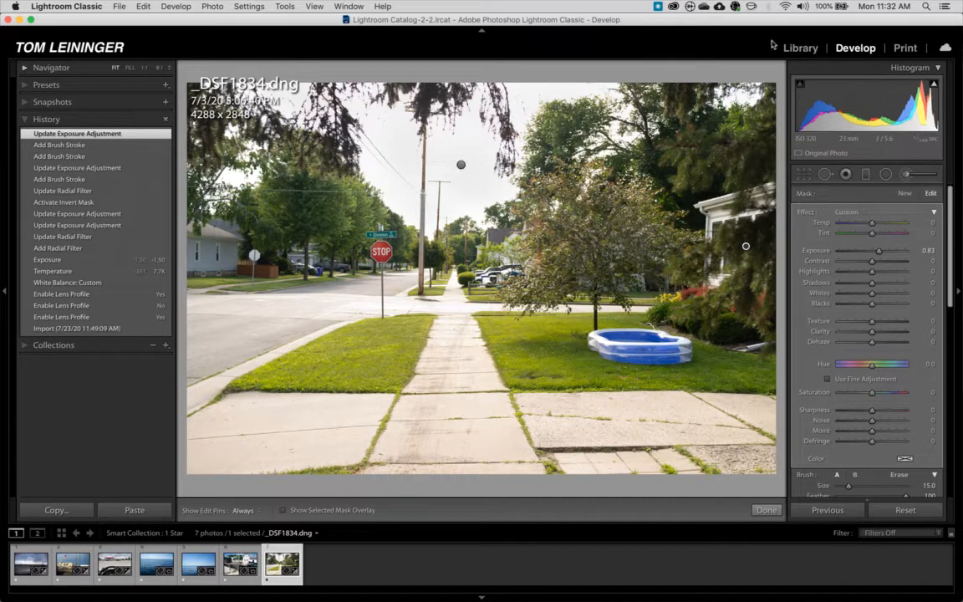
Step: Open the stormy shoreline photo _DSF1533.DNG from the library for editing in the Develop module
{"action": "left_click", "coordinate": [801, 48]}
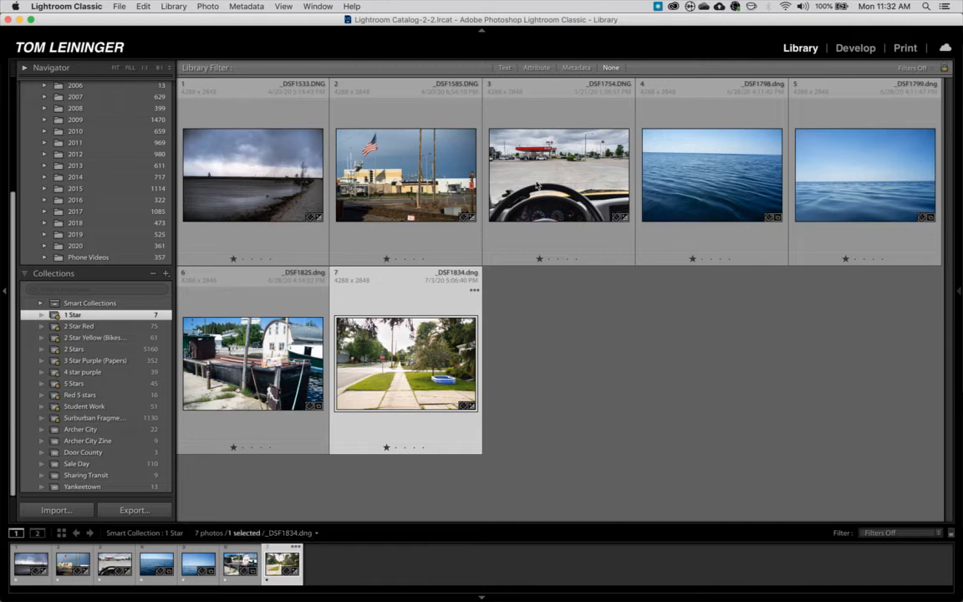
{"action": "left_click", "coordinate": [252, 167]}
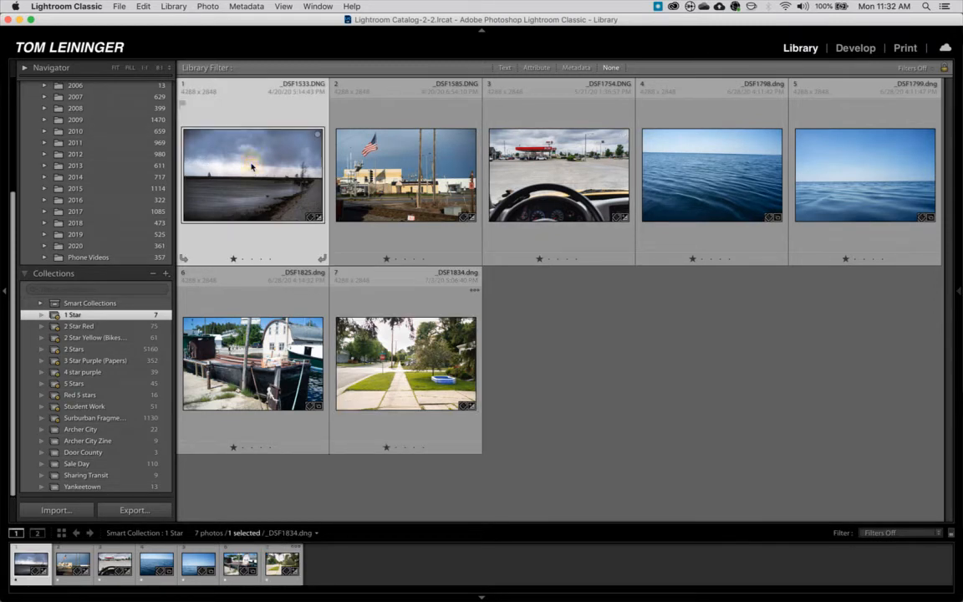
{"action": "left_click", "coordinate": [861, 48]}
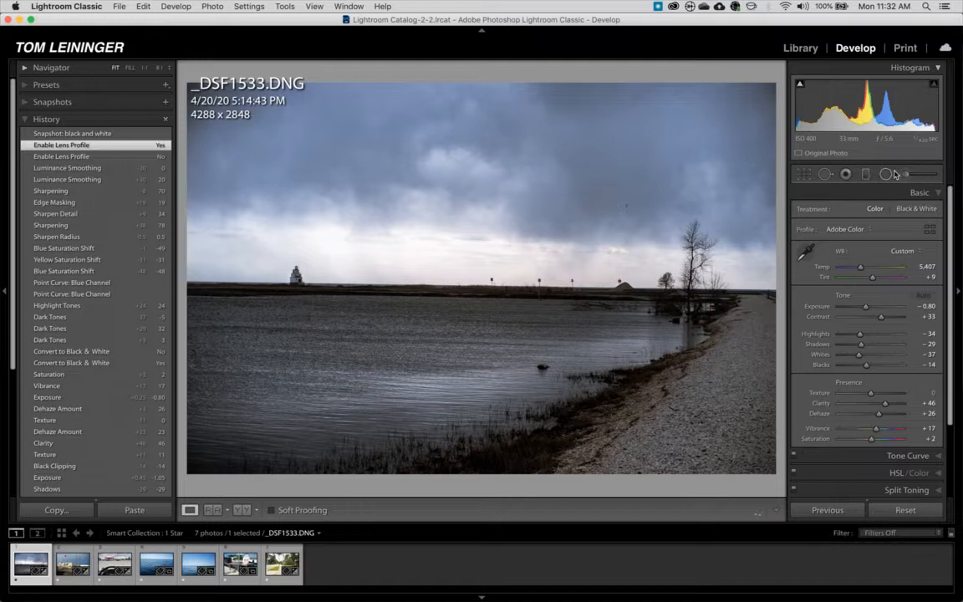
Step: Paint the distant lighthouse with a size 11.0 adjustment brush and set the mask's Exposure to 2.01
{"action": "left_click", "coordinate": [907, 175]}
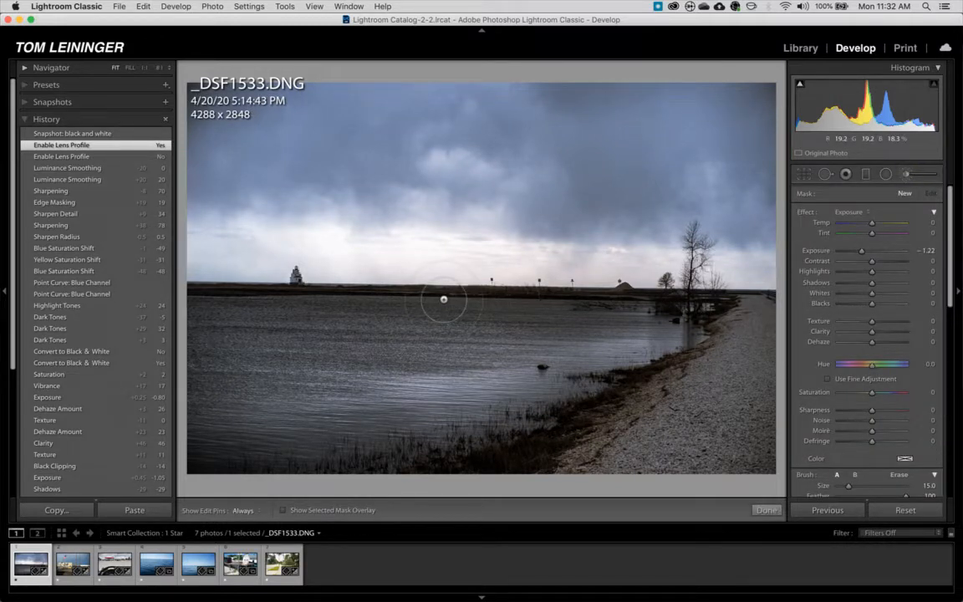
{"action": "key", "text": "minus"}
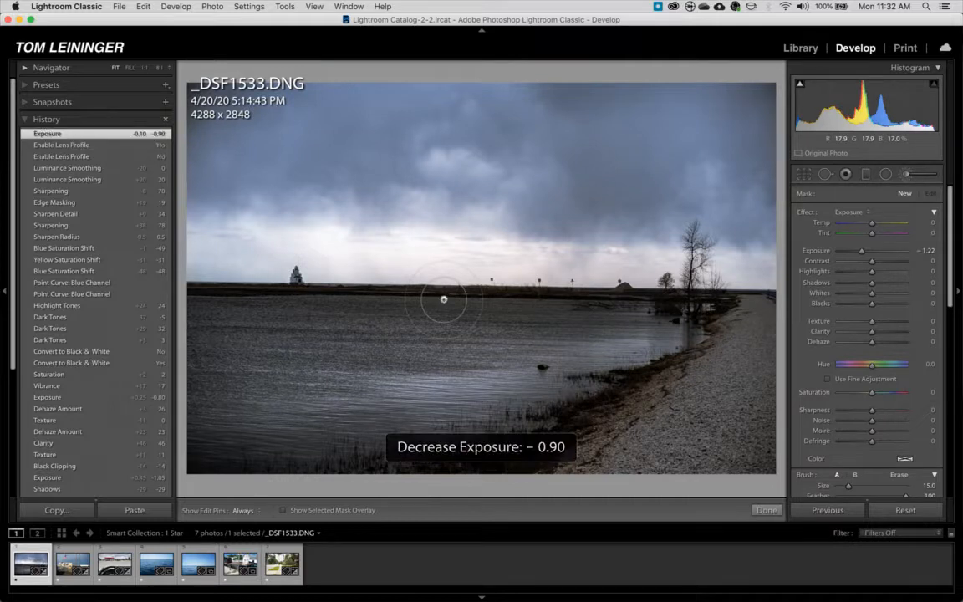
{"action": "key", "text": "equal"}
{"action": "key", "text": "bracketleft"}
{"action": "key", "text": "bracketleft"}
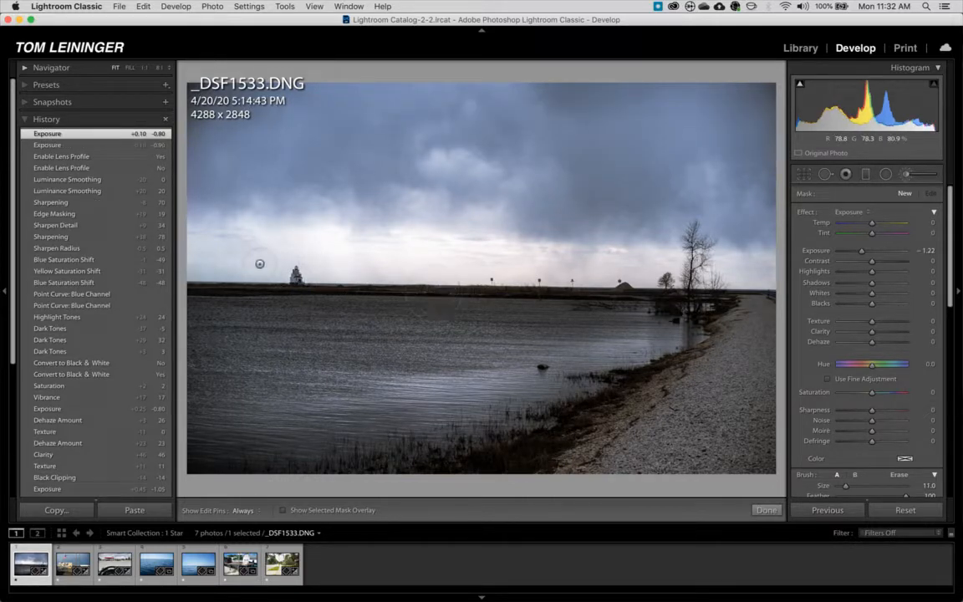
{"action": "key", "text": "h"}
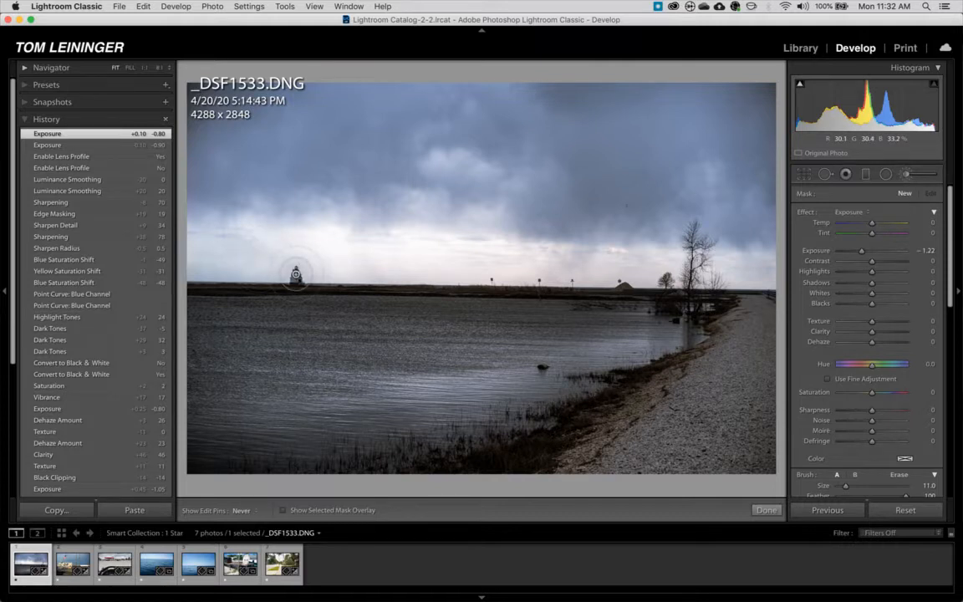
{"action": "left_click", "coordinate": [295, 277]}
{"action": "key", "text": "o"}
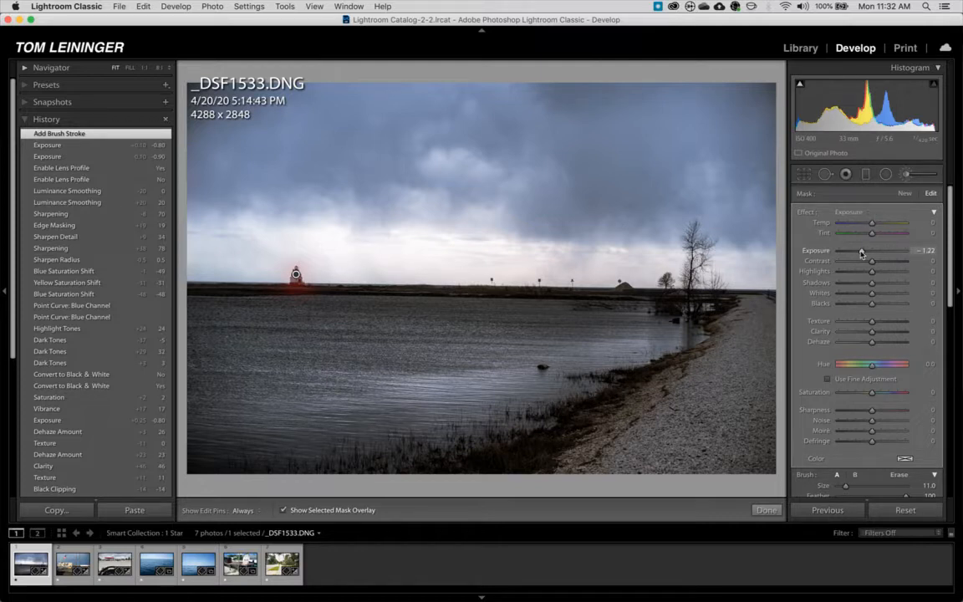
{"action": "left_click_drag", "start_coordinate": [864, 254], "coordinate": [864, 254]}
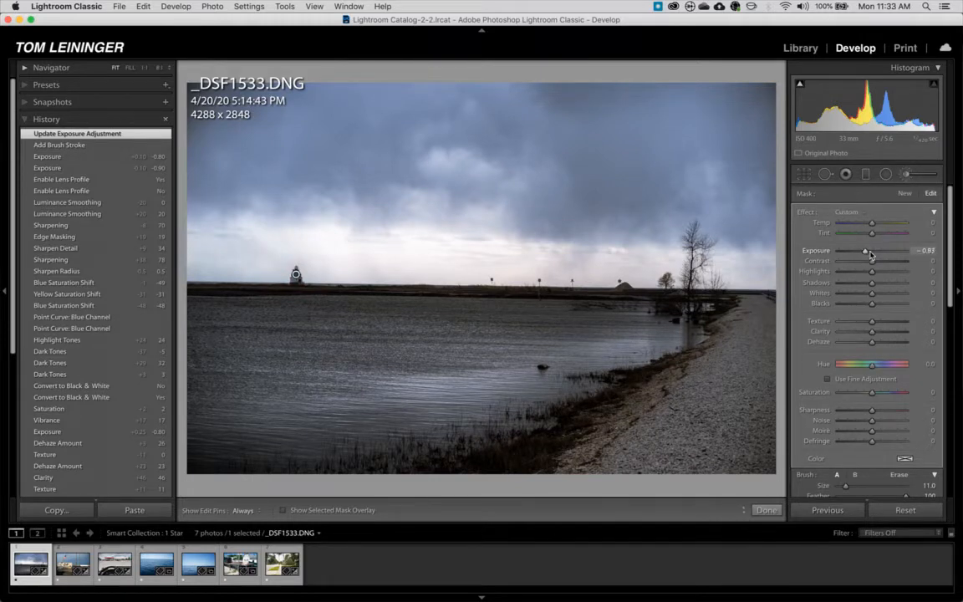
{"action": "left_click_drag", "start_coordinate": [871, 254], "coordinate": [887, 253]}
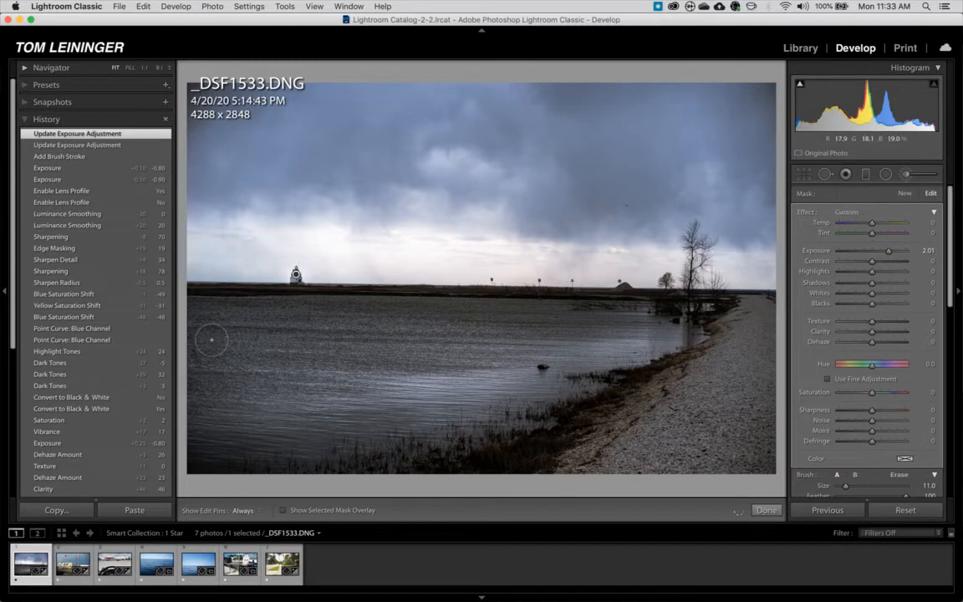
Step: Erase the mask spill in the sky and shoreline around the lighthouse using a size 5.0 eraser brush
{"action": "key", "text": "z"}
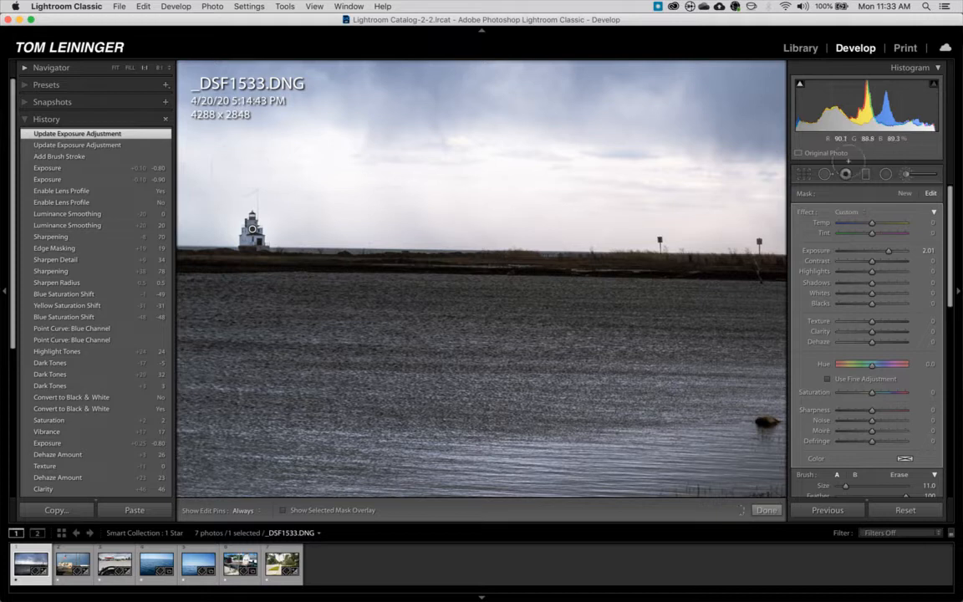
{"action": "scroll", "coordinate": [880, 402], "scroll_direction": "down", "scroll_amount": 6}
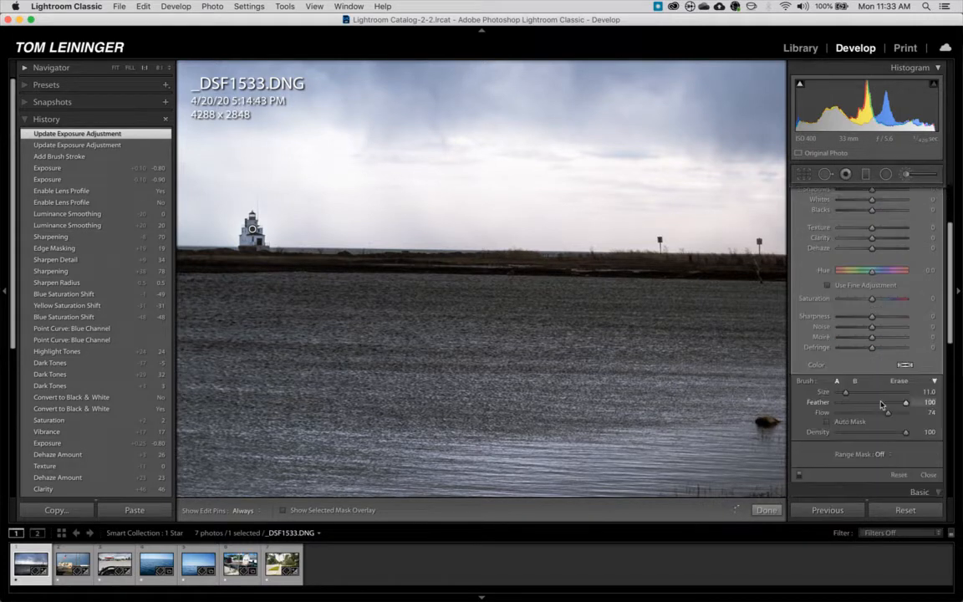
{"action": "left_click", "coordinate": [898, 331]}
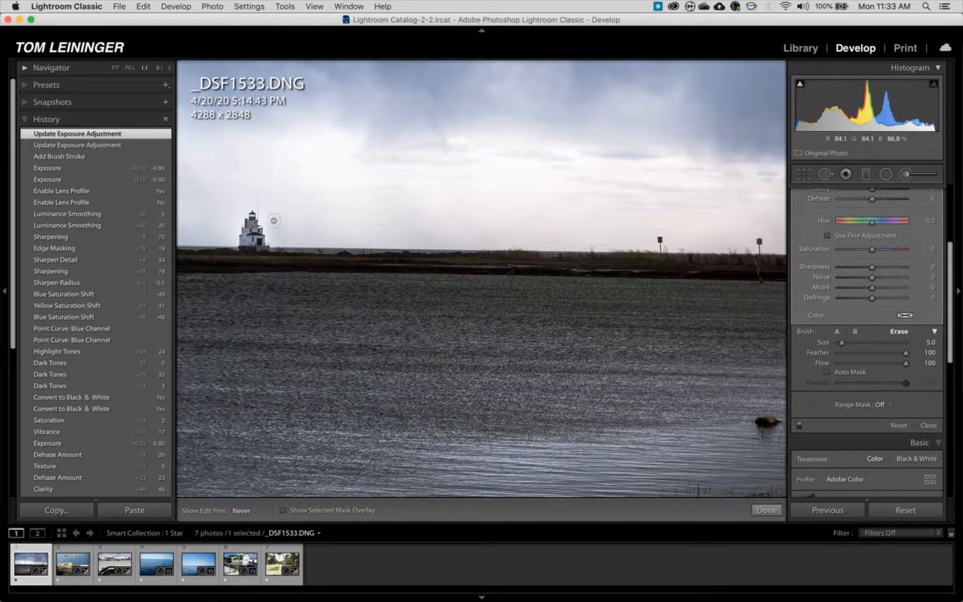
{"action": "mouse_move", "coordinate": [275, 238]}
{"action": "left_mouse_down"}
{"action": "mouse_move", "coordinate": [248, 198]}
{"action": "mouse_move", "coordinate": [266, 213]}
{"action": "mouse_move", "coordinate": [262, 225]}
{"action": "mouse_move", "coordinate": [226, 242]}
{"action": "left_mouse_up"}
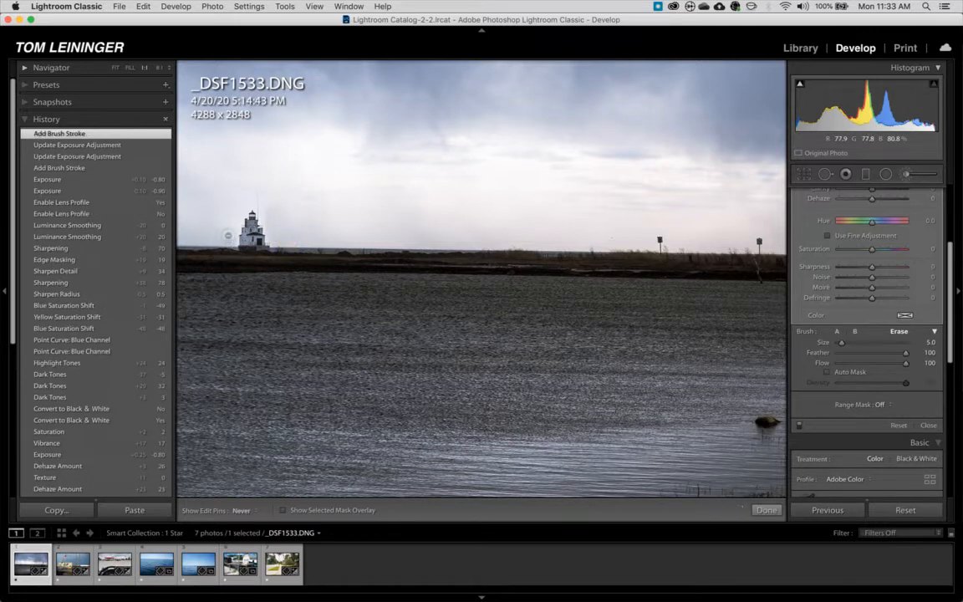
{"action": "left_click_drag", "start_coordinate": [244, 215], "coordinate": [252, 228]}
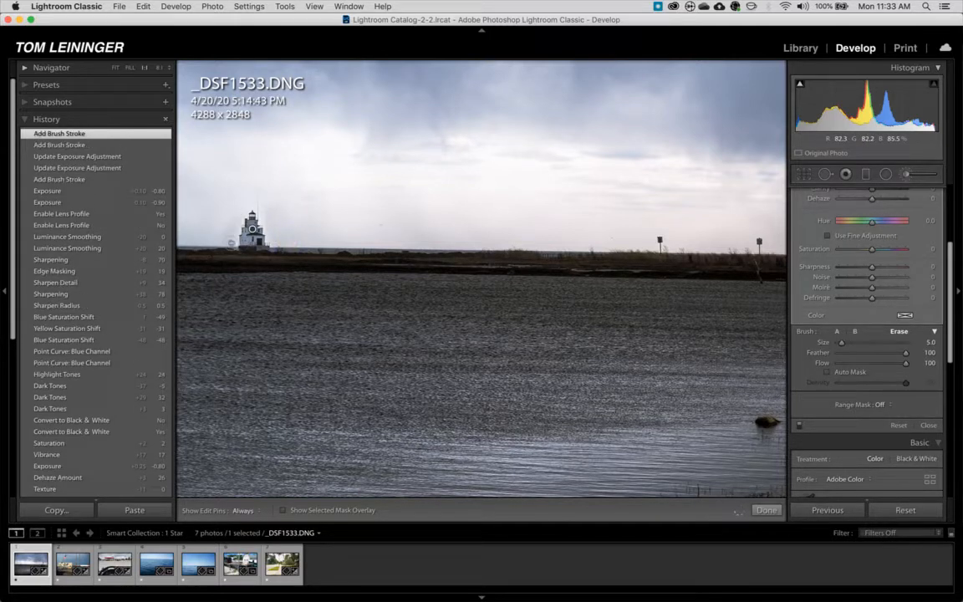
{"action": "left_click", "coordinate": [236, 219]}
{"action": "key", "text": "o"}
{"action": "left_click", "coordinate": [214, 198]}
{"action": "key", "text": "h"}
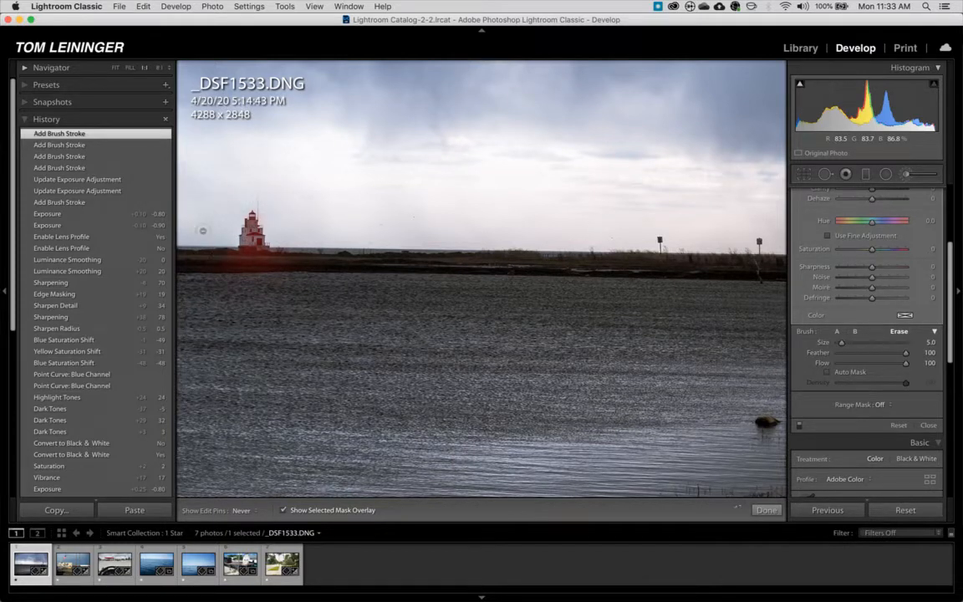
{"action": "left_click", "coordinate": [317, 269]}
{"action": "key", "text": "h"}
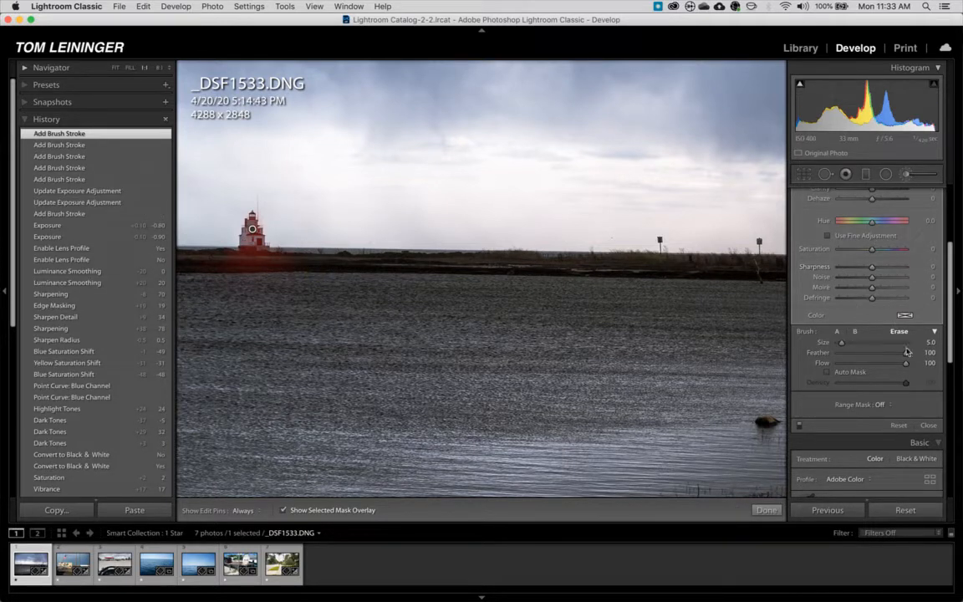
Step: Set the lighthouse brush mask's Contrast to 28
{"action": "scroll", "coordinate": [896, 359], "scroll_direction": "up", "scroll_amount": 1}
{"action": "scroll", "coordinate": [896, 359], "scroll_direction": "up", "scroll_amount": 5}
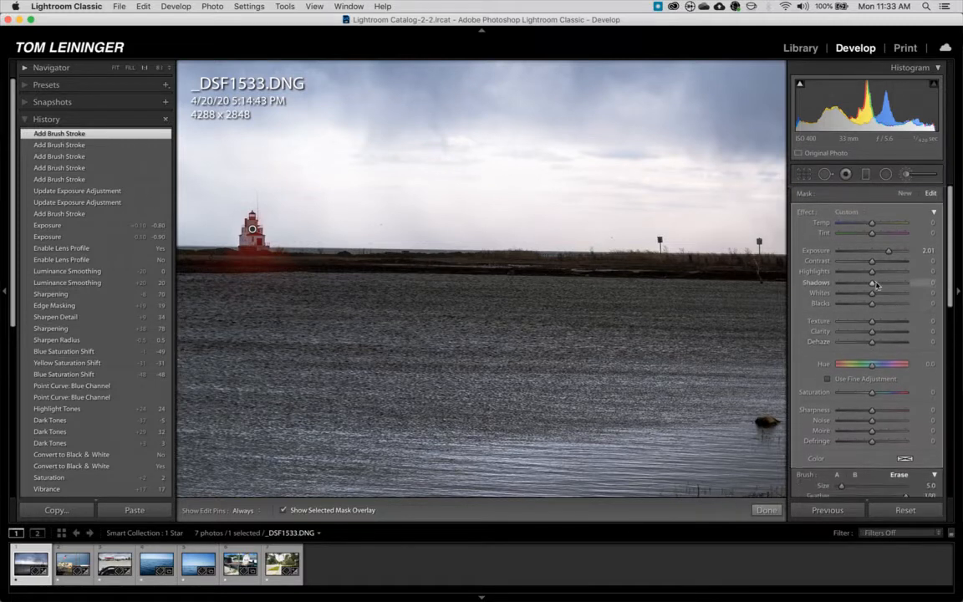
{"action": "left_click_drag", "start_coordinate": [879, 264], "coordinate": [882, 264]}
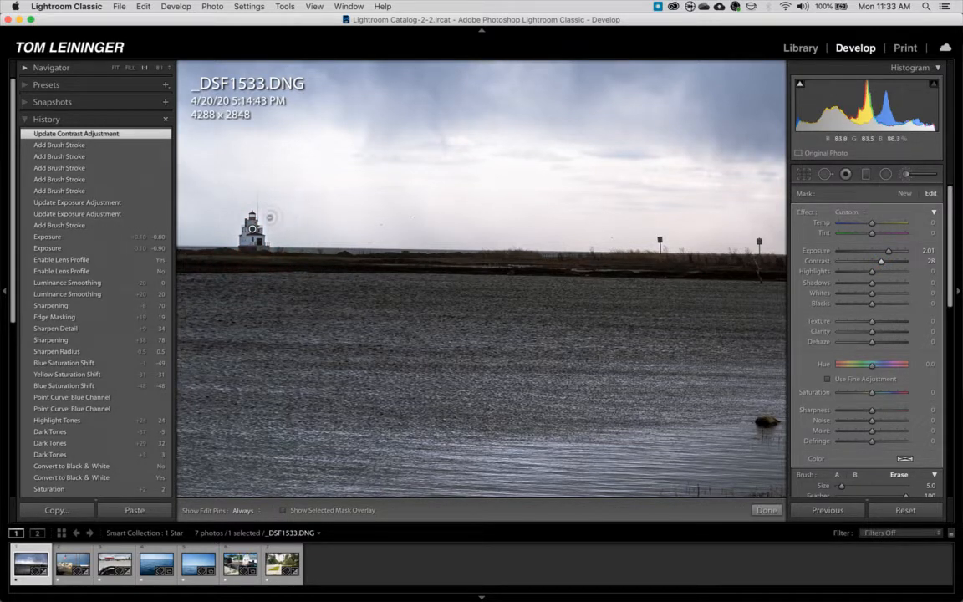
Step: Erase the remaining mask spill beside the lighthouse and close the adjustment brush after checking the mask overlay on the whole photo
{"action": "left_click_drag", "start_coordinate": [243, 209], "coordinate": [244, 216]}
{"action": "key", "text": "super+0"}
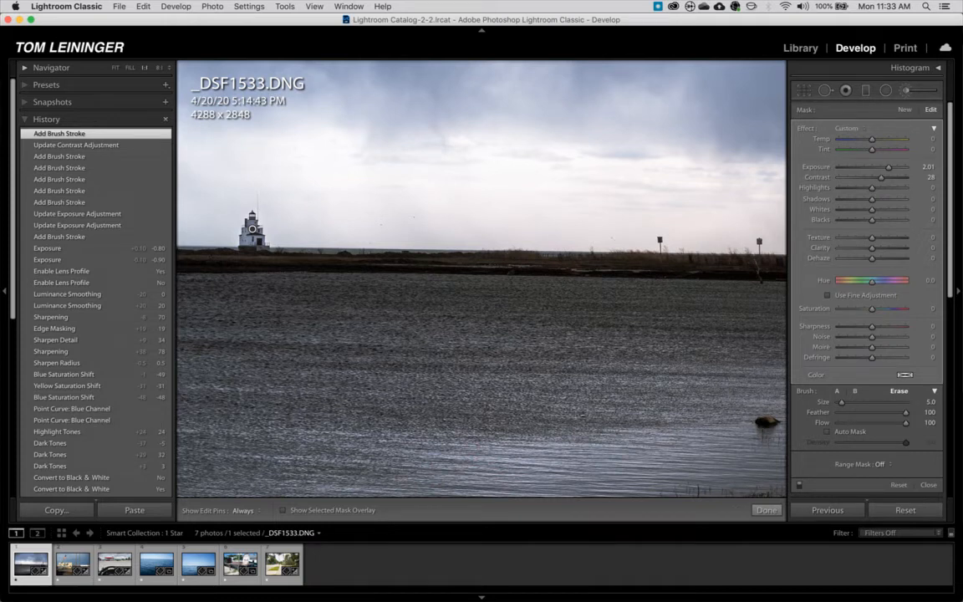
{"action": "key", "text": "o"}
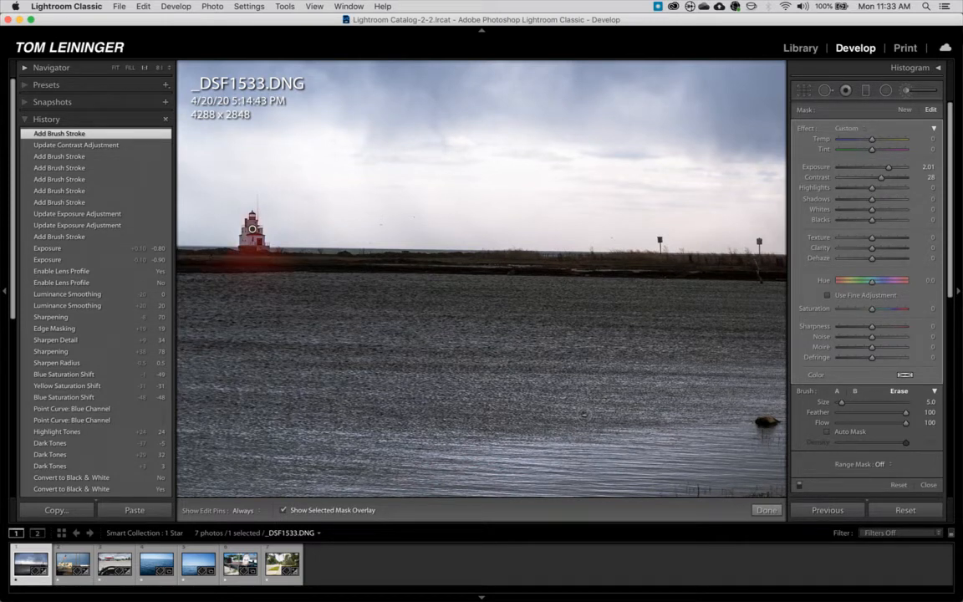
{"action": "key", "text": "super+0"}
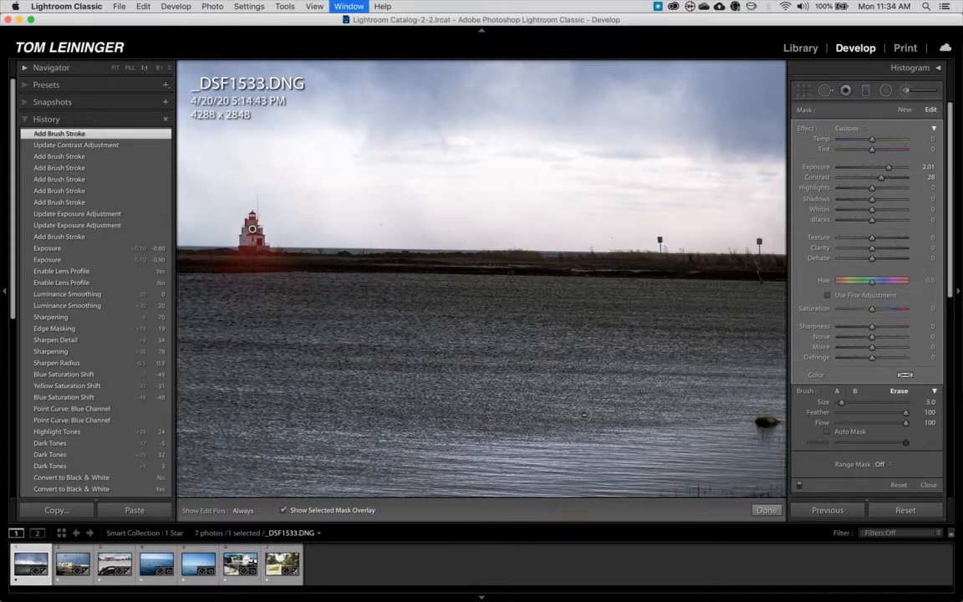
{"action": "key", "text": "super+minus"}
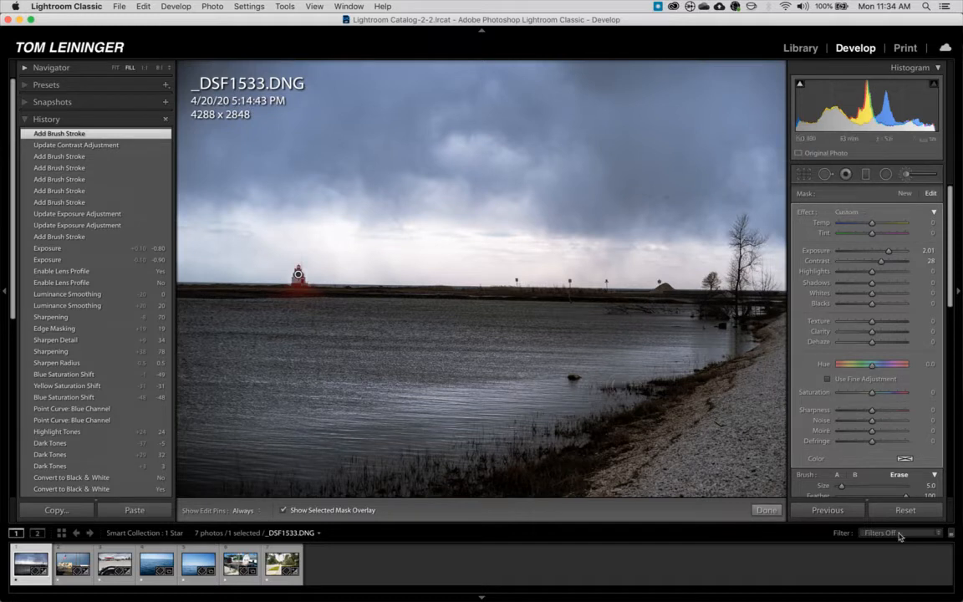
{"action": "scroll", "coordinate": [870, 381], "scroll_direction": "down", "scroll_amount": 5}
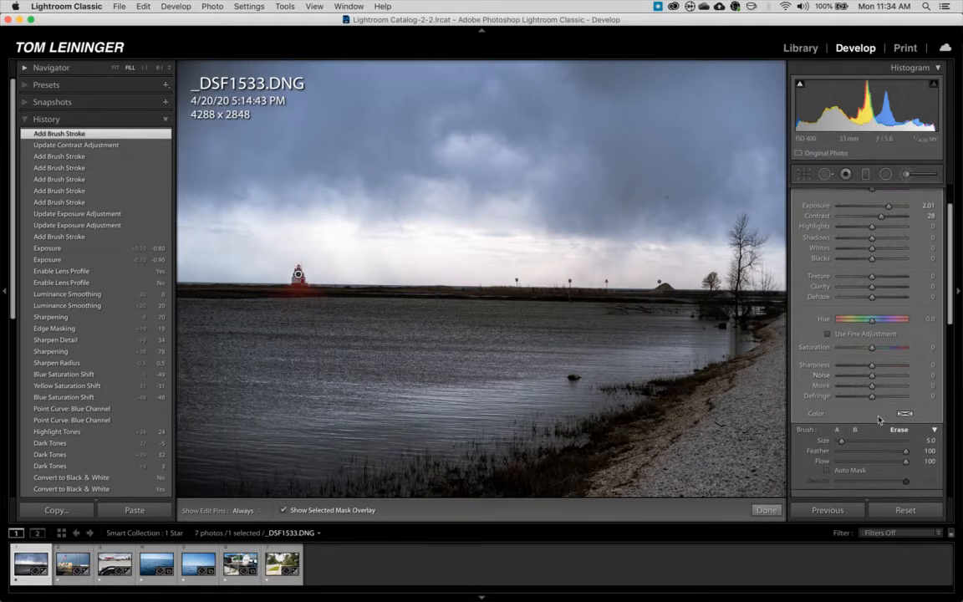
{"action": "scroll", "coordinate": [879, 420], "scroll_direction": "down", "scroll_amount": 1}
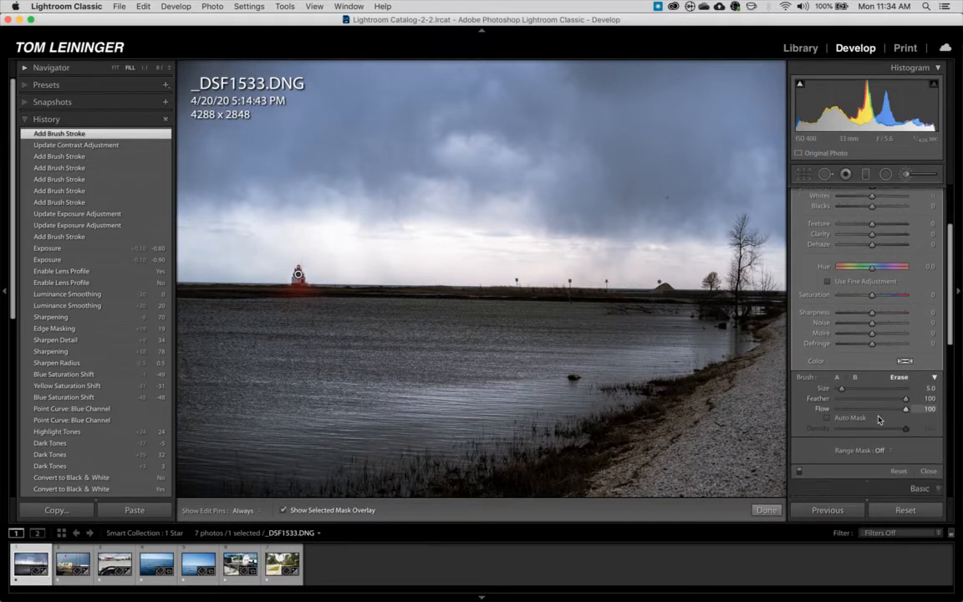
{"action": "left_click", "coordinate": [929, 471]}
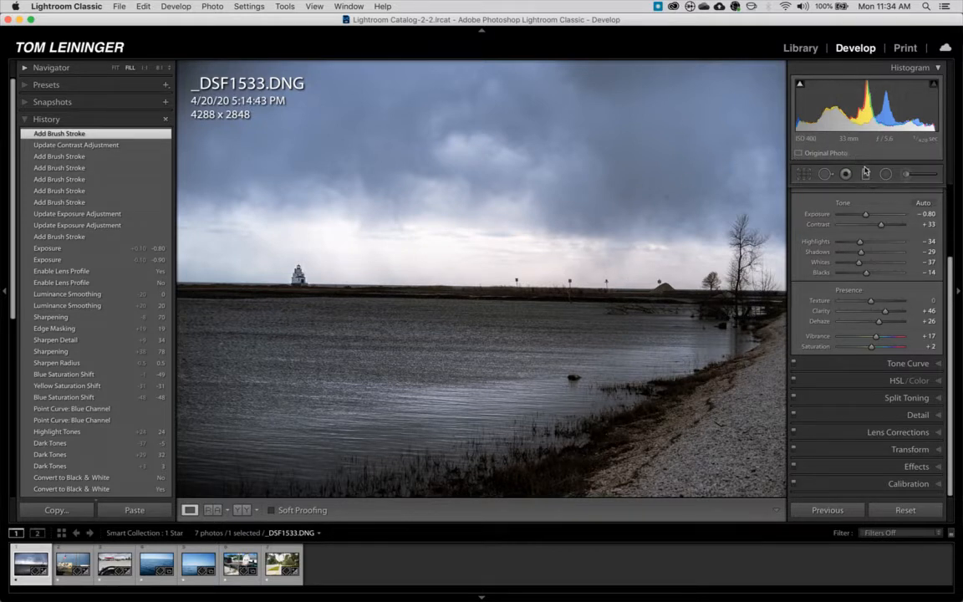
Step: Draw a graduated filter from the photo's bottom edge up into the clouds and set its Exposure to 1.32
{"action": "left_click", "coordinate": [866, 173]}
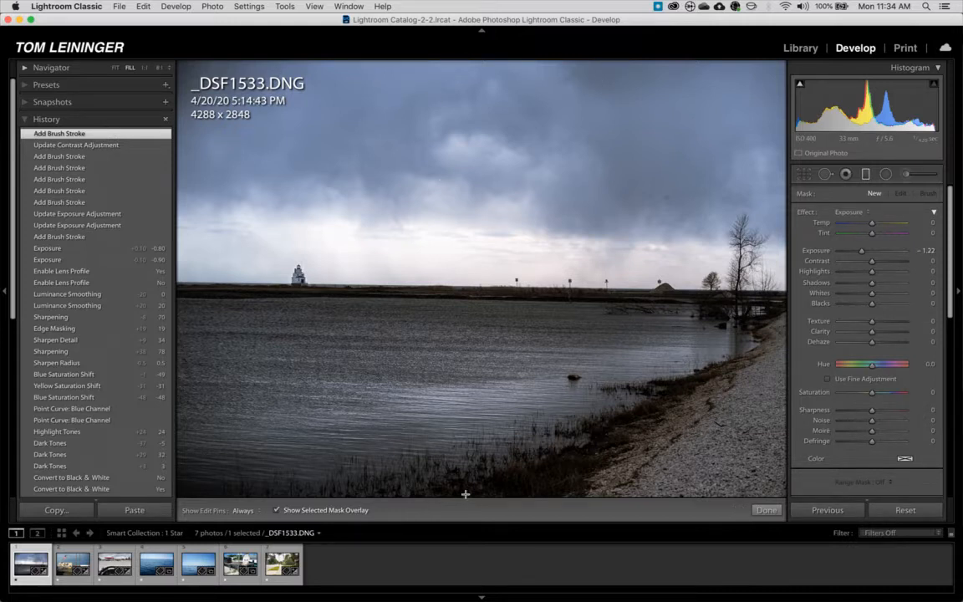
{"action": "left_click_drag", "start_coordinate": [466, 491], "coordinate": [468, 158]}
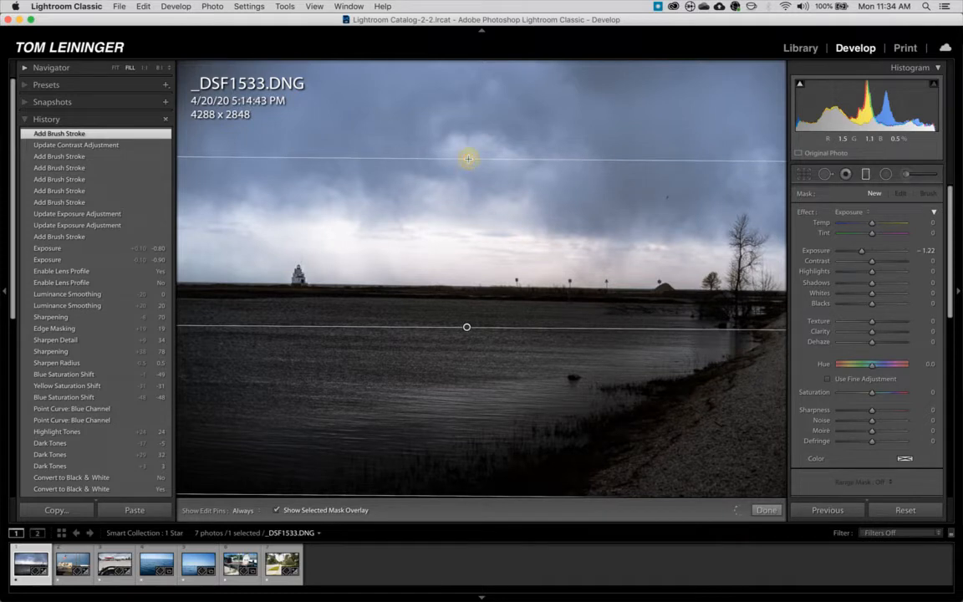
{"action": "left_click_drag", "start_coordinate": [862, 251], "coordinate": [881, 253]}
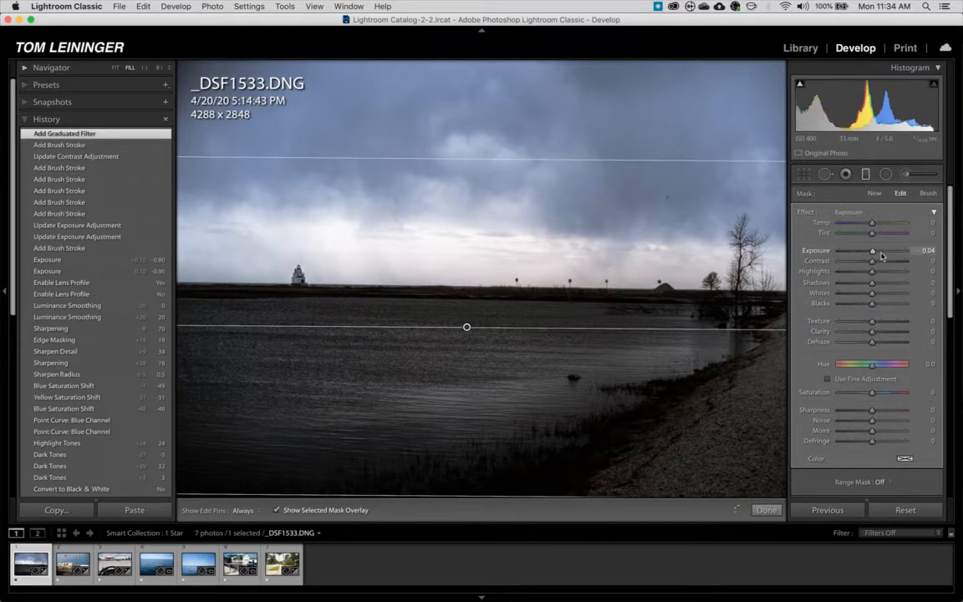
{"action": "left_click", "coordinate": [882, 253]}
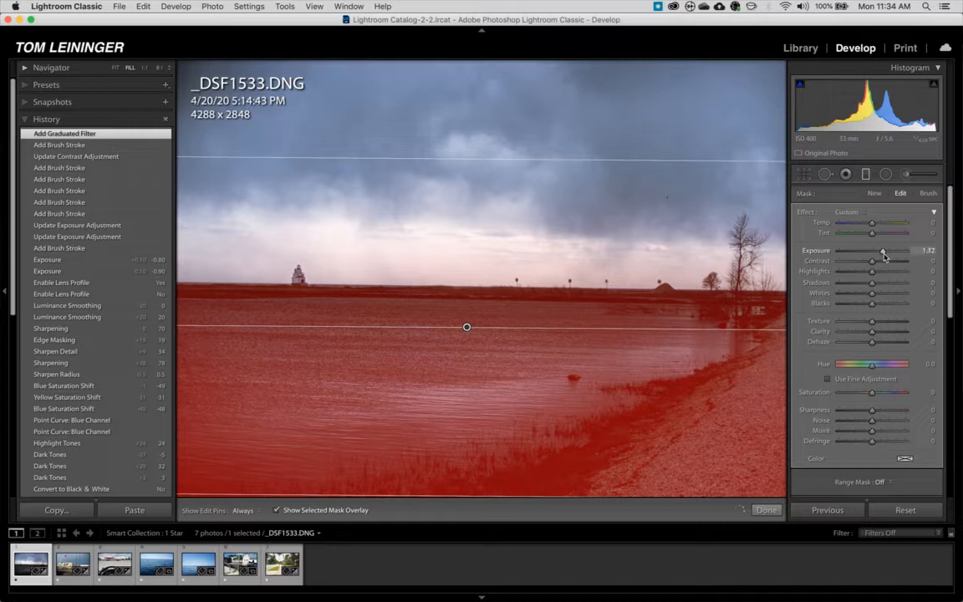
Step: Hide the mask overlay and finish the graduated filter with its Exposure set to 0.76
{"action": "key", "text": "o"}
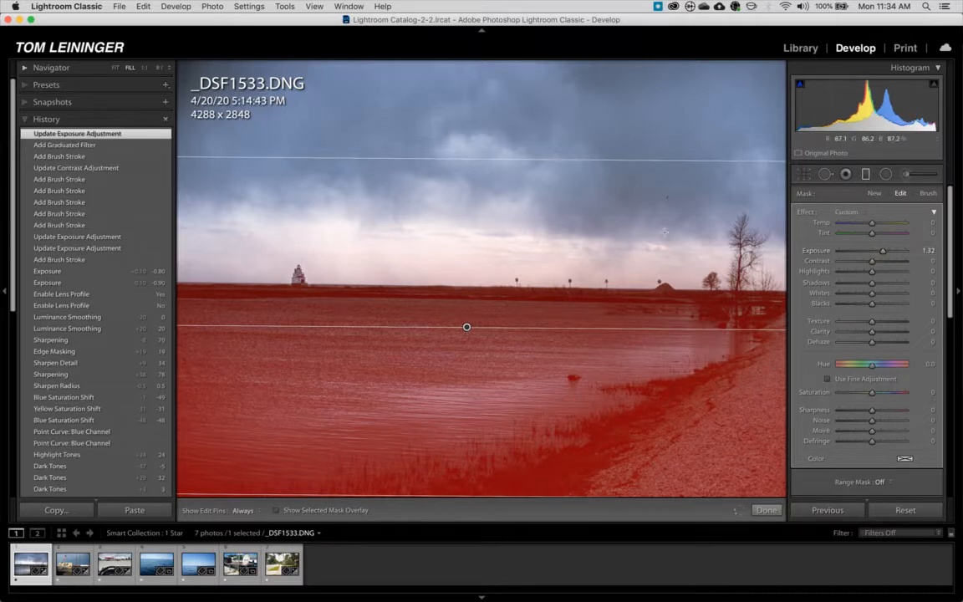
{"action": "key", "text": "o"}
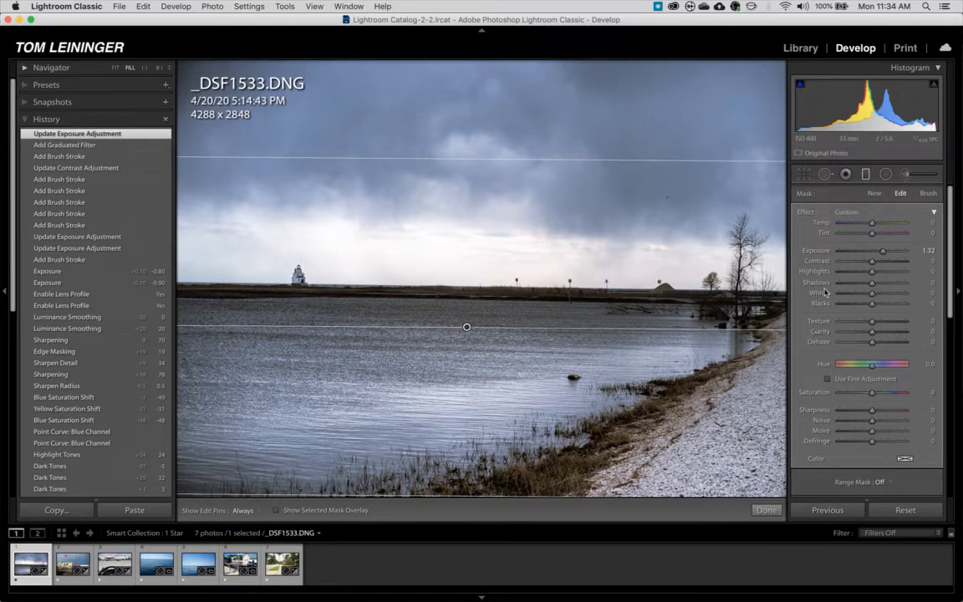
{"action": "left_click_drag", "start_coordinate": [882, 255], "coordinate": [878, 255]}
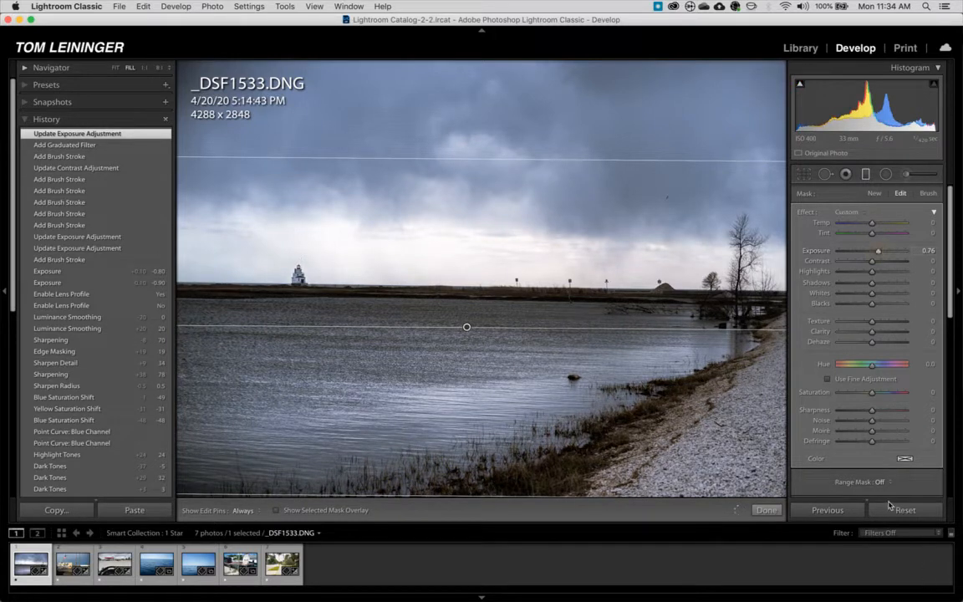
{"action": "left_click", "coordinate": [766, 511]}
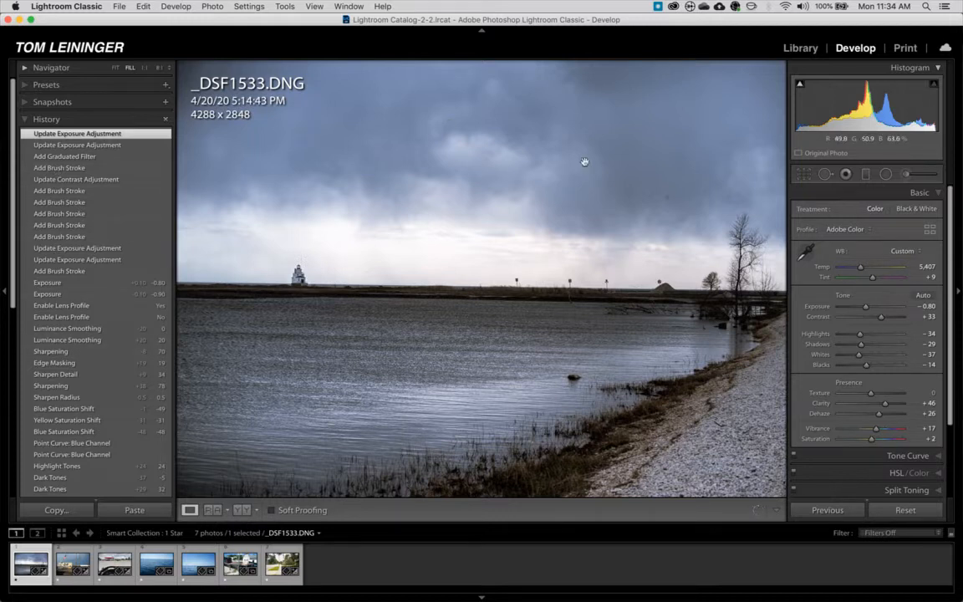
Step: Compare the whole photo's history state from before the local adjustments, Exposure -0.80, with its latest edited state
{"action": "left_click", "coordinate": [958, 293]}
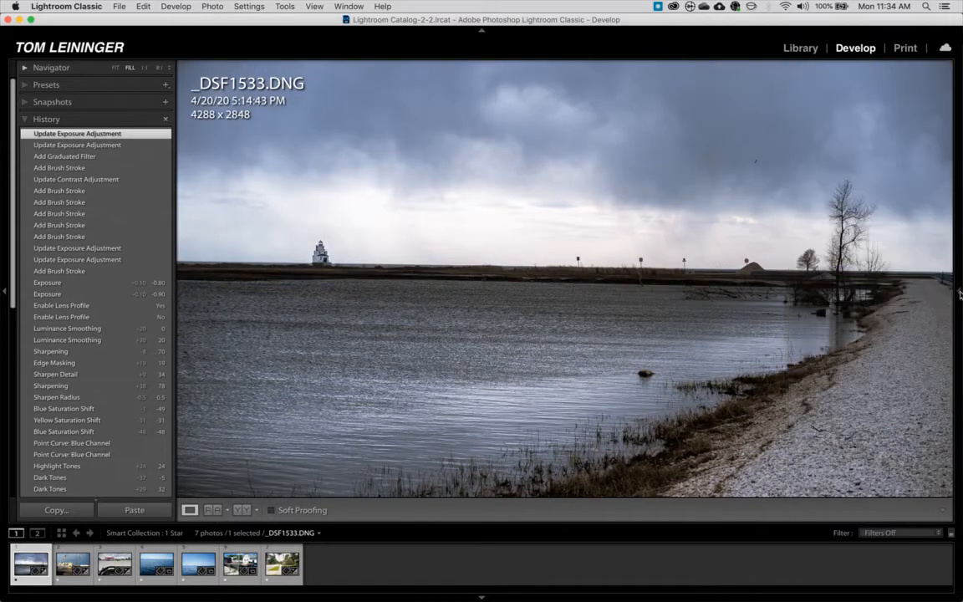
{"action": "left_click", "coordinate": [237, 261]}
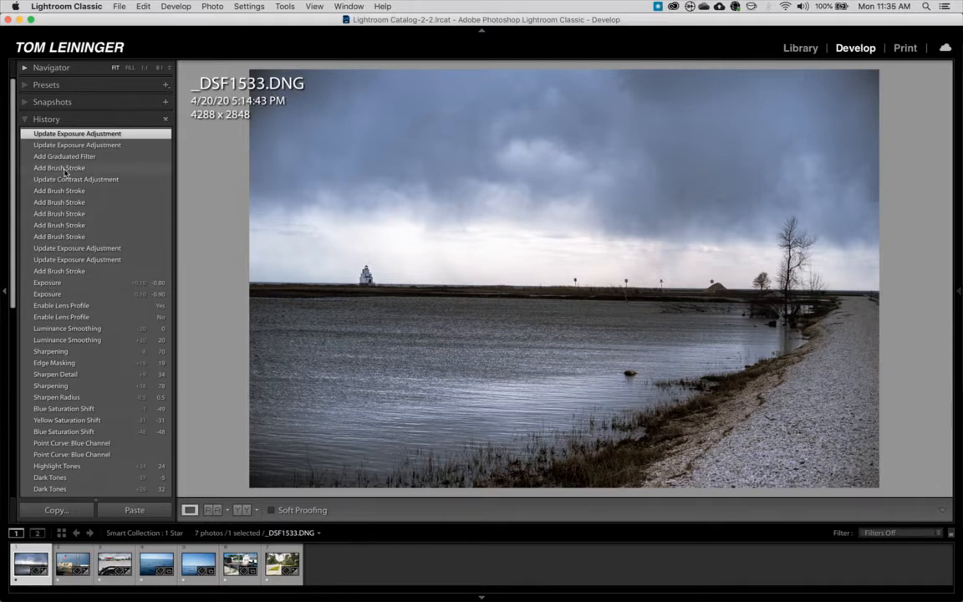
{"action": "left_click", "coordinate": [50, 284]}
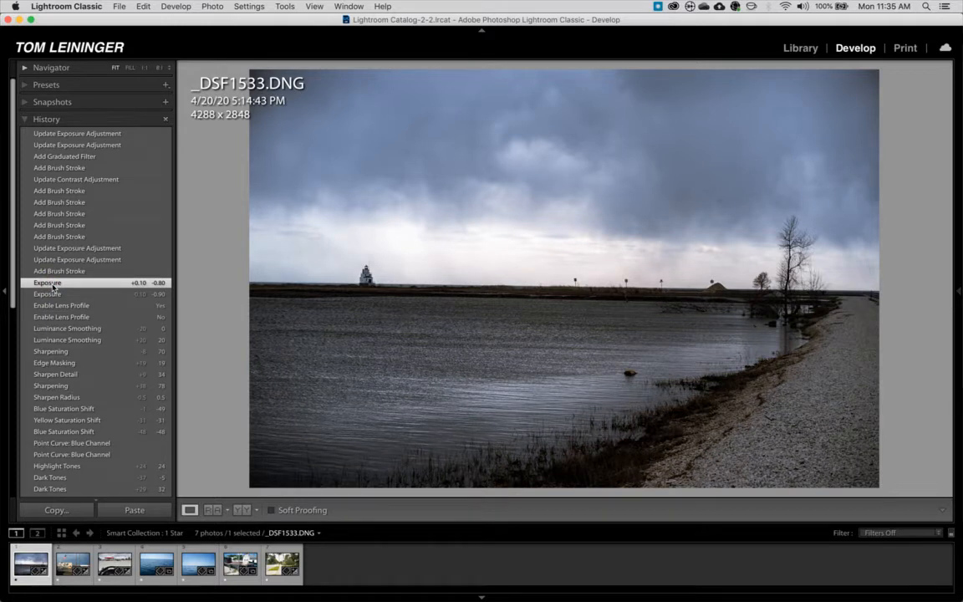
{"action": "left_click", "coordinate": [62, 134]}
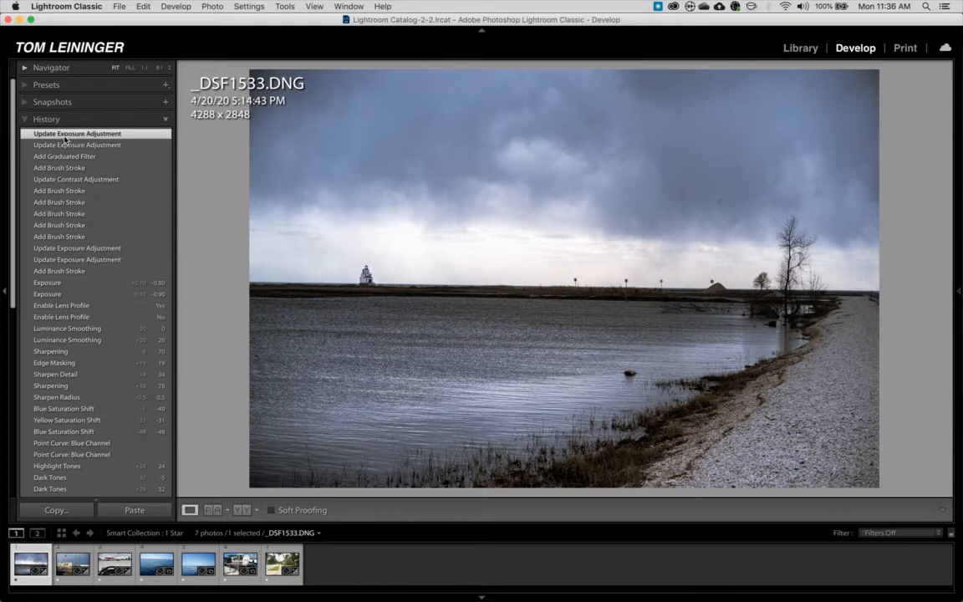
Step: Return to the Library grid of the 1 Star collection and deselect the shoreline photo
{"action": "left_click", "coordinate": [801, 47]}
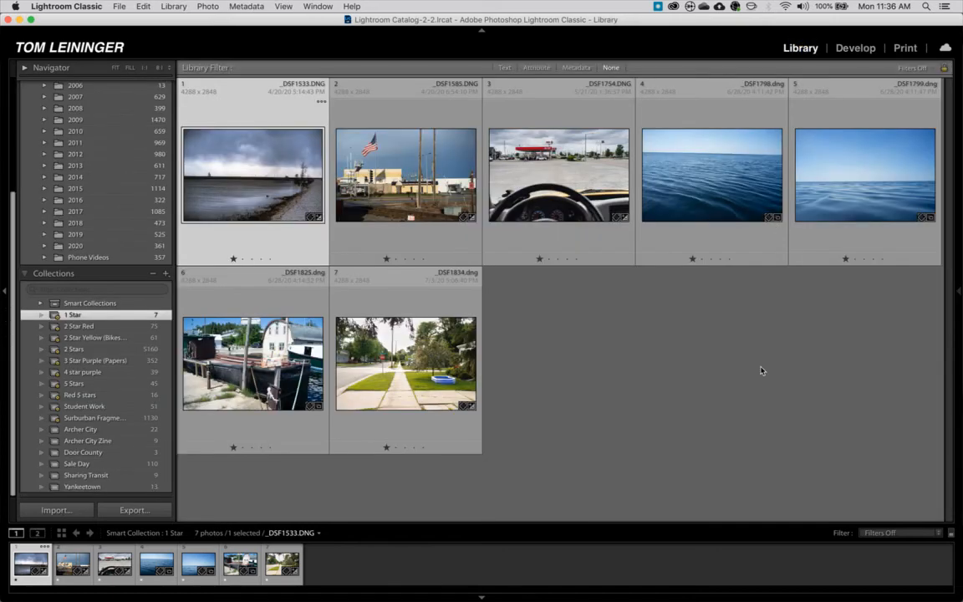
{"action": "left_click", "coordinate": [748, 420]}
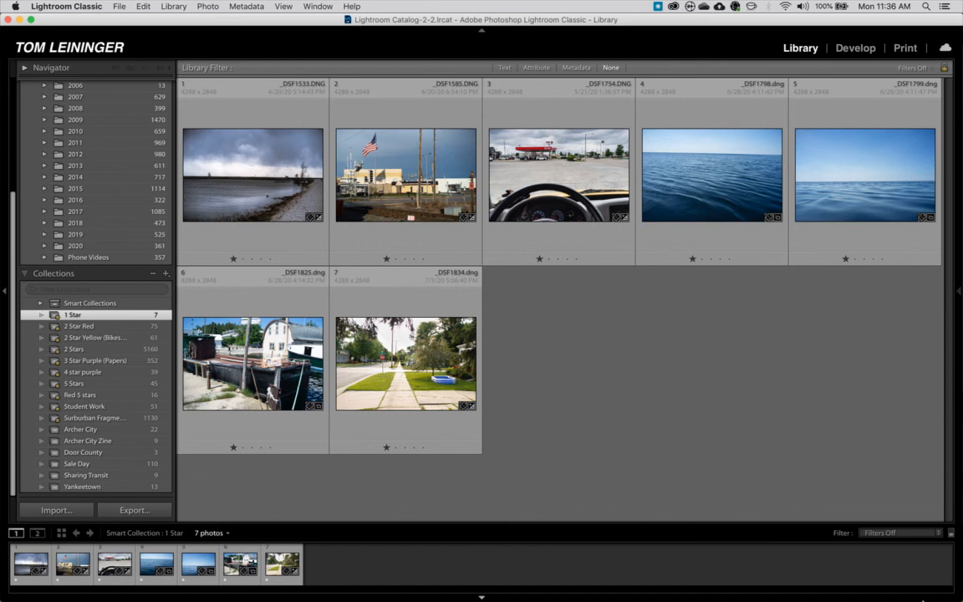
{"action": "mouse_move", "coordinate": [803, 596]}
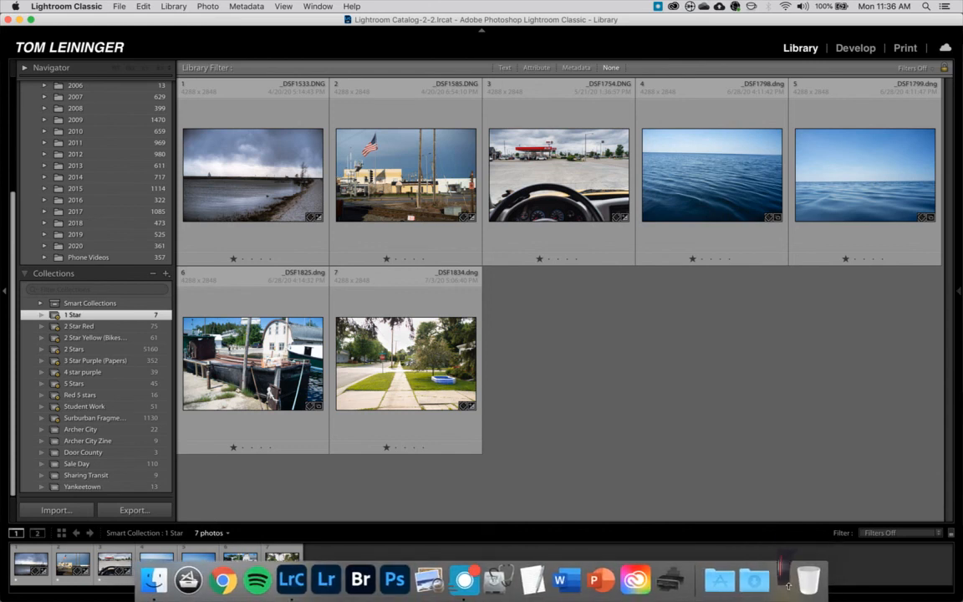